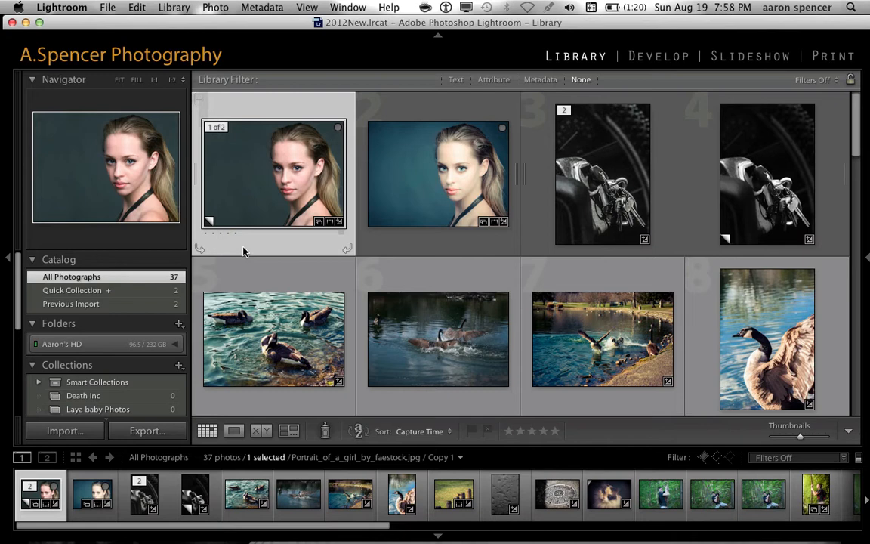
Review the General and File Handling preferences and the catalog's Metadata settings, leaving the settings as they are.
click(74, 8)
click(76, 44)
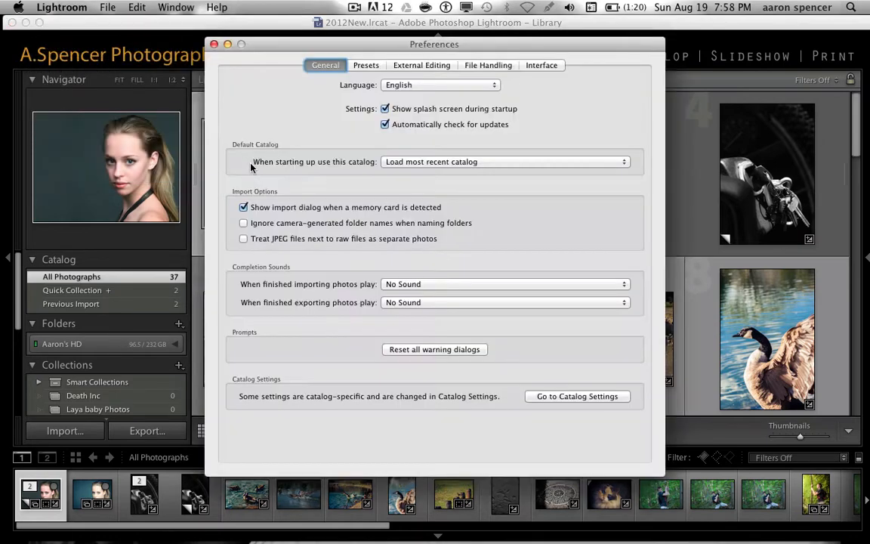
click(477, 66)
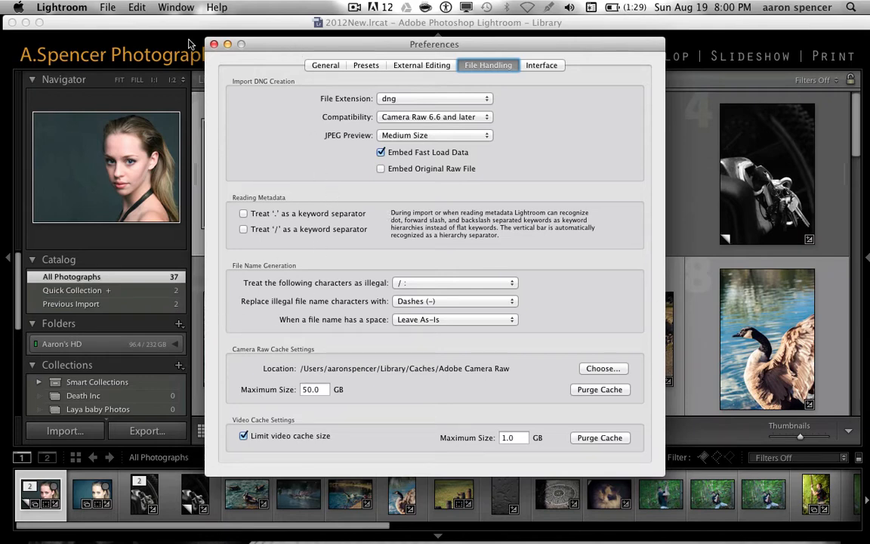
click(314, 66)
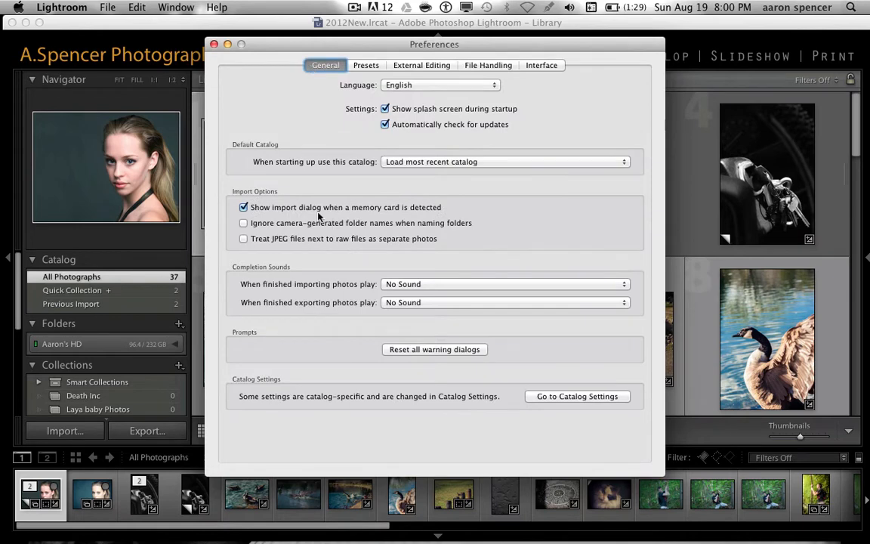
click(550, 395)
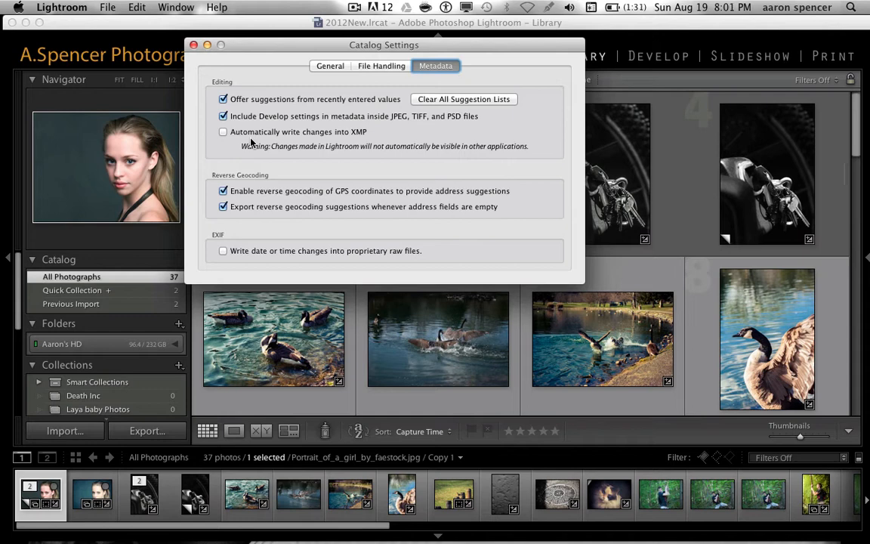
click(193, 44)
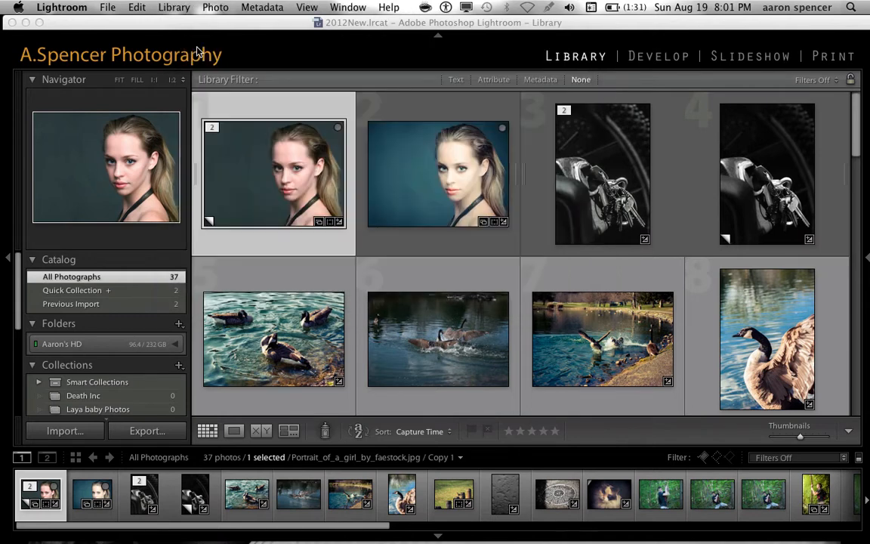
Hide Lightroom and check the contents of the current wallpaper folder on the desktop in Finder.
click(58, 12)
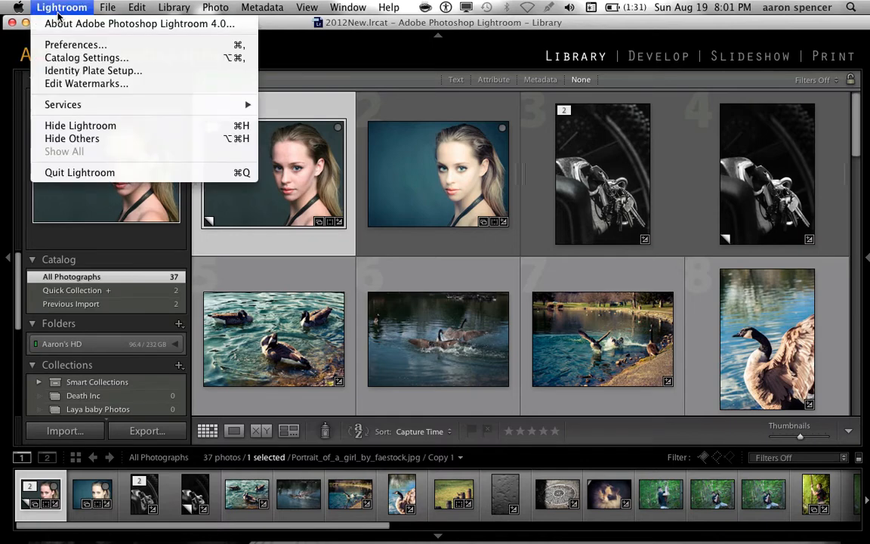
click(65, 128)
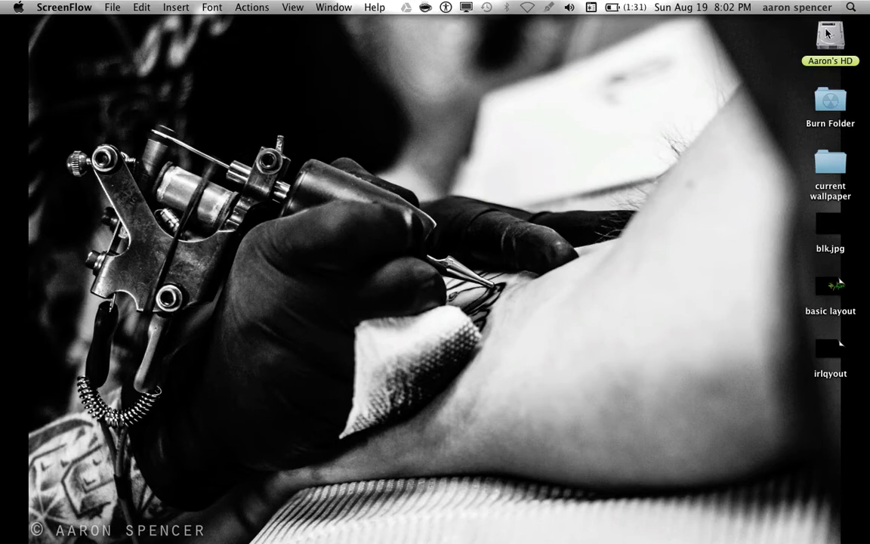
click(737, 113)
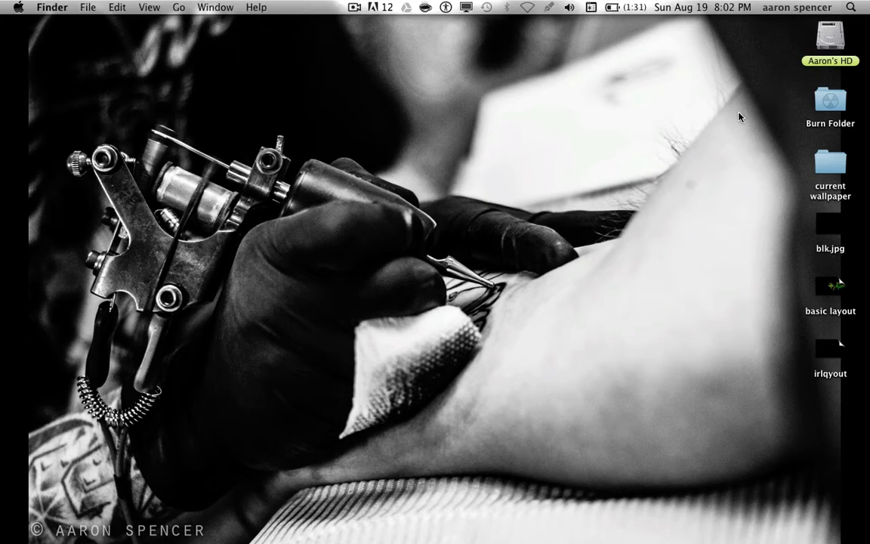
click(846, 172)
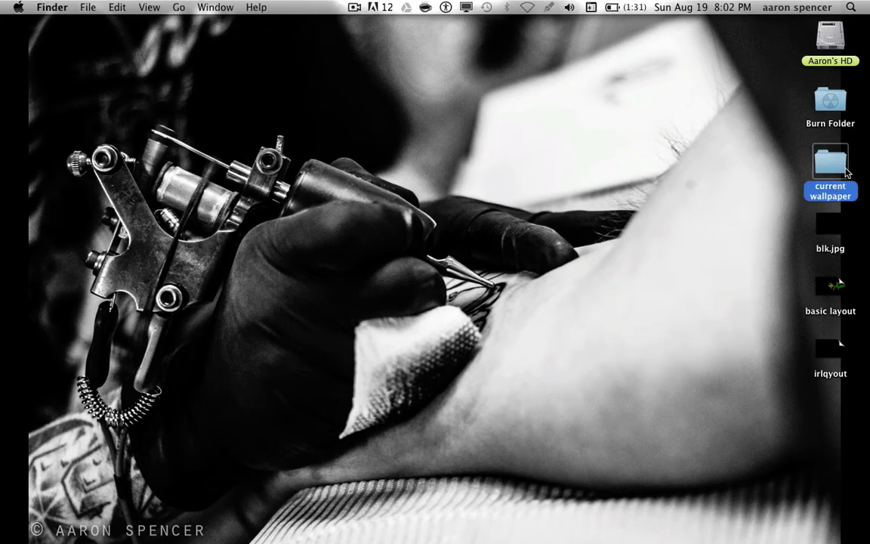
double_click(846, 172)
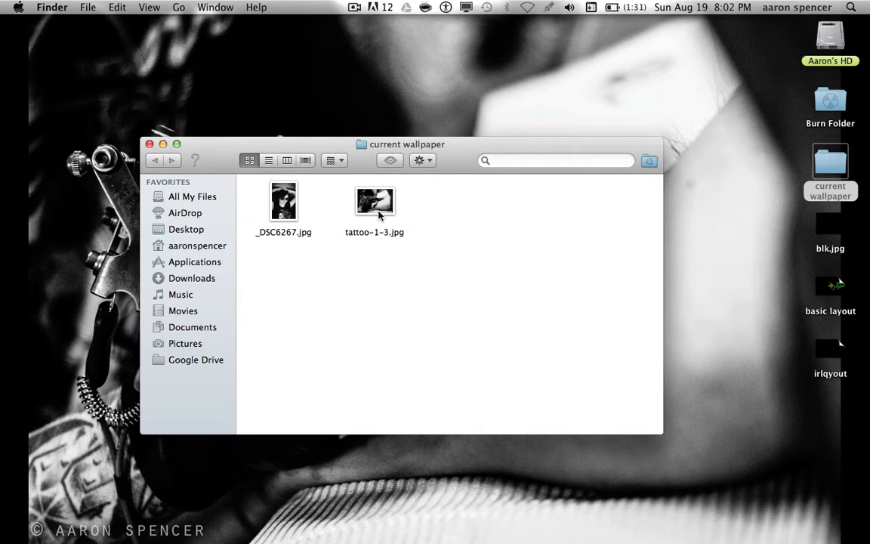
click(148, 144)
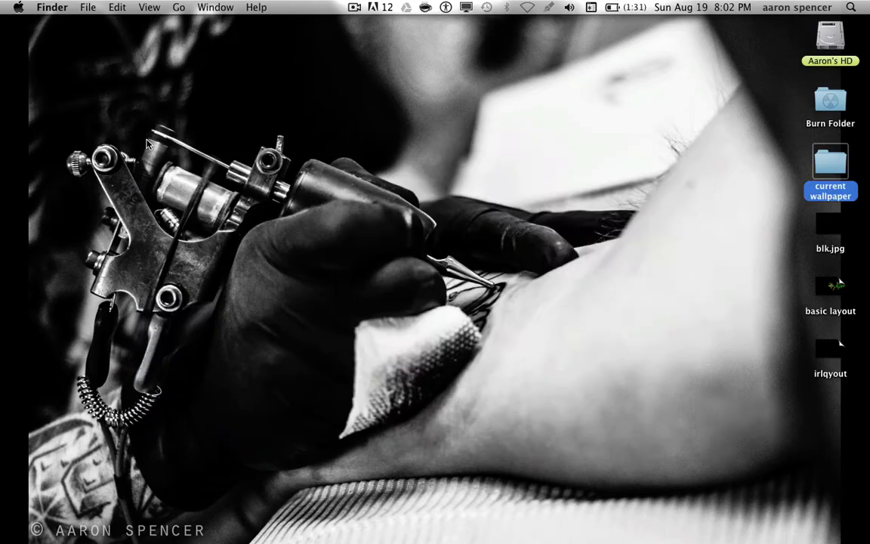
click(669, 262)
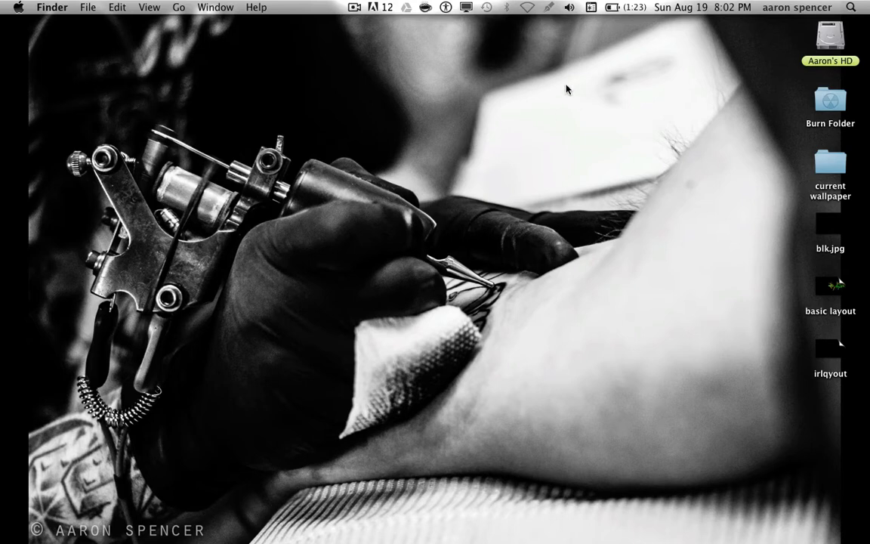
Return to Lightroom and look through all photographs in the 2012New catalog.
key(super+Tab)
key(super+Tab)
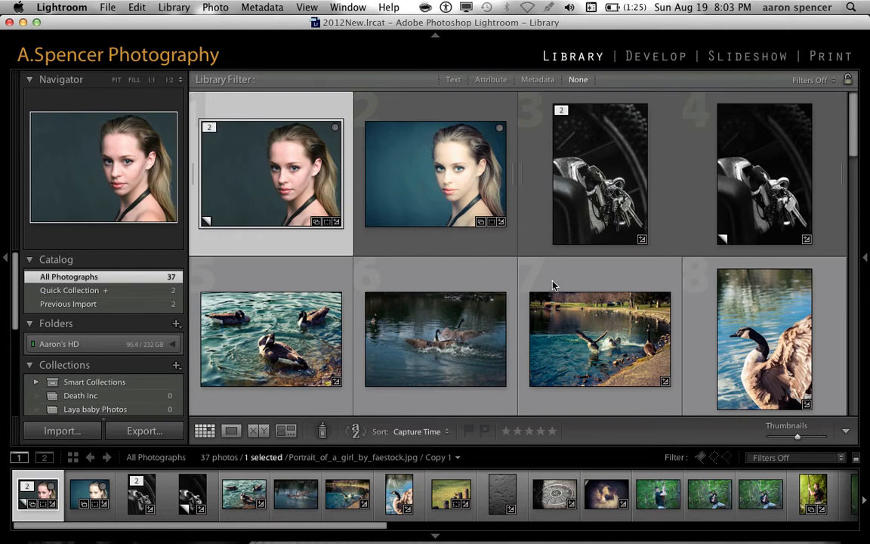
scroll(552, 284, down, 15)
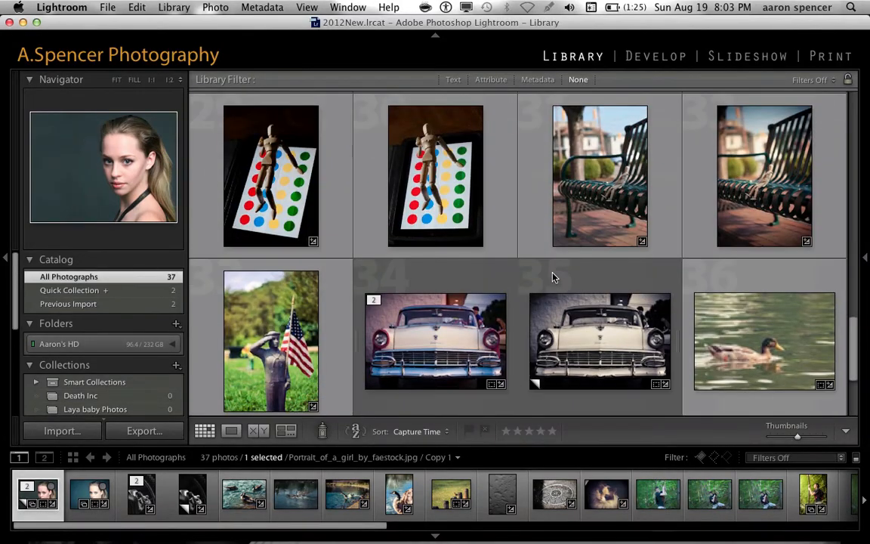
scroll(552, 277, up, 15)
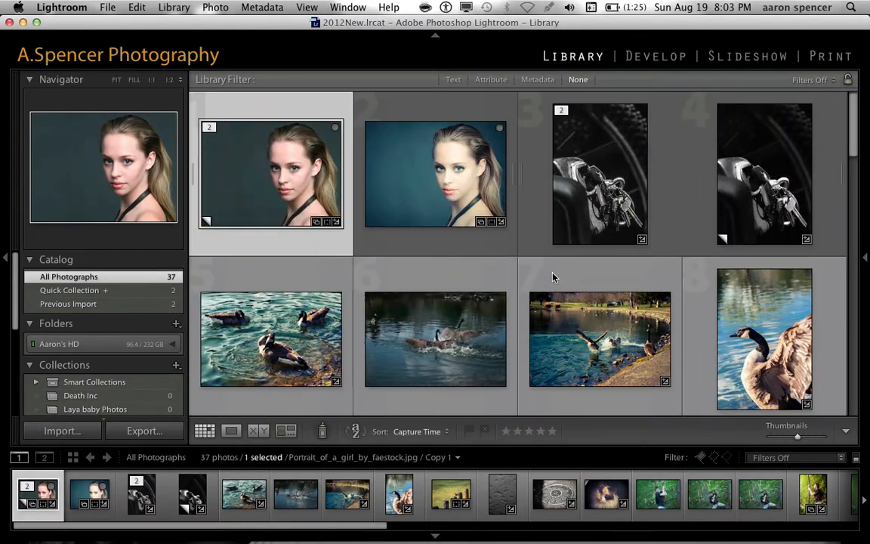
scroll(552, 277, down, 15)
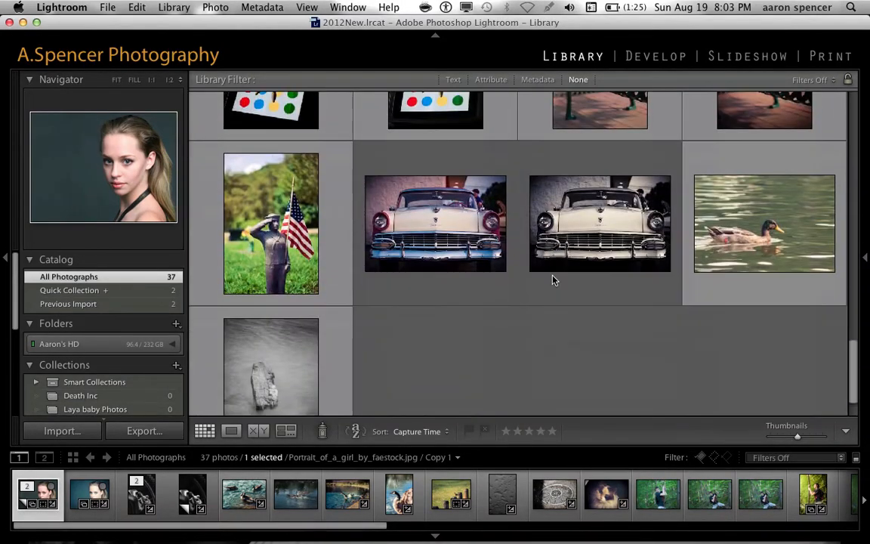
scroll(552, 280, up, 15)
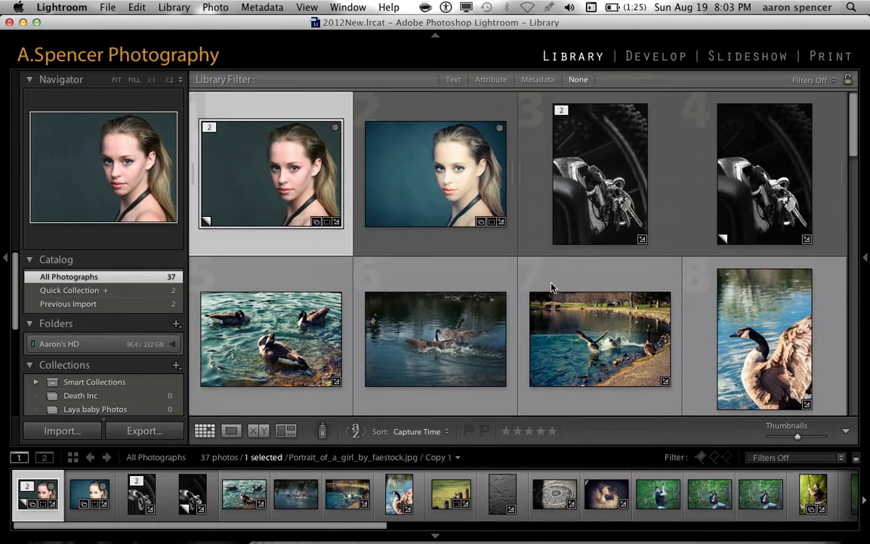
Open the recent catalog Ashley Photos.lrcat, backing up the 2012New catalog as it closes.
click(110, 10)
mouse_move(145, 54)
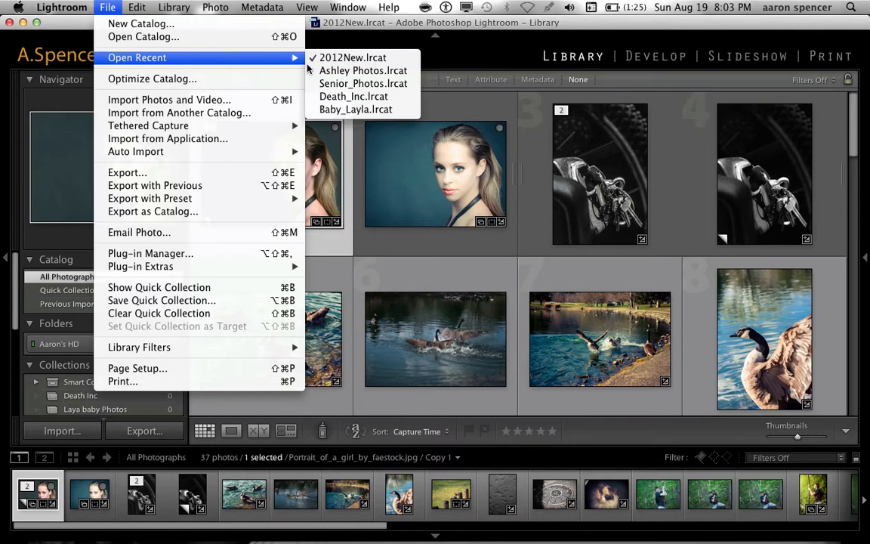
click(331, 73)
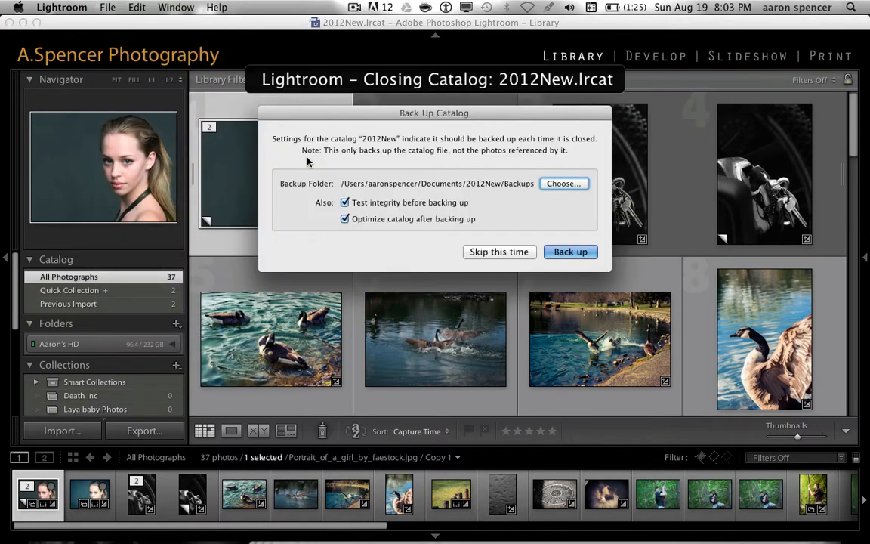
click(578, 254)
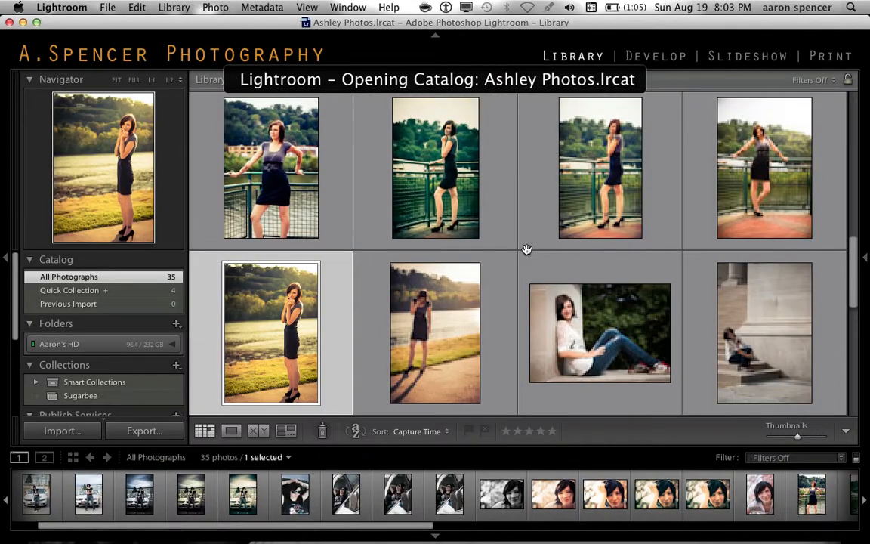
Look through all photographs in the opened catalog from the first shots to the last.
scroll(413, 166, down, 10)
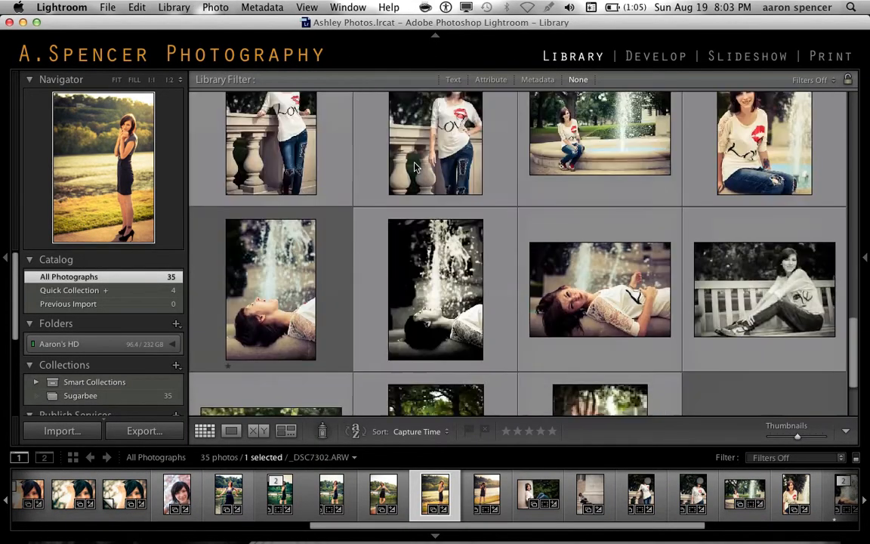
scroll(413, 166, down, 3)
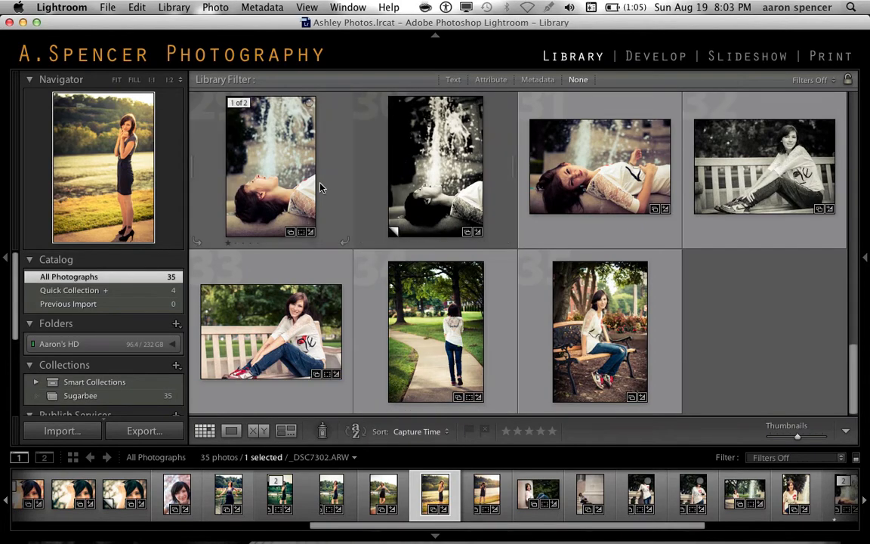
scroll(320, 188, up, 15)
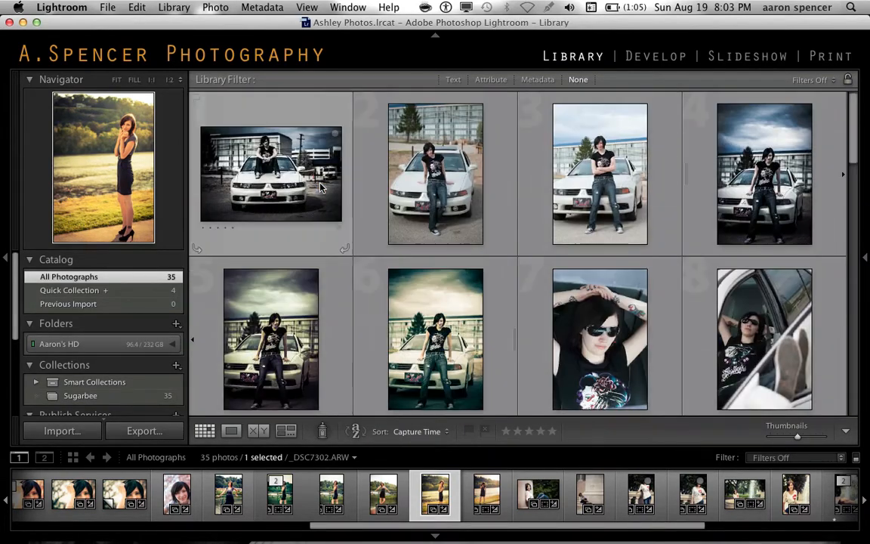
scroll(319, 187, down, 15)
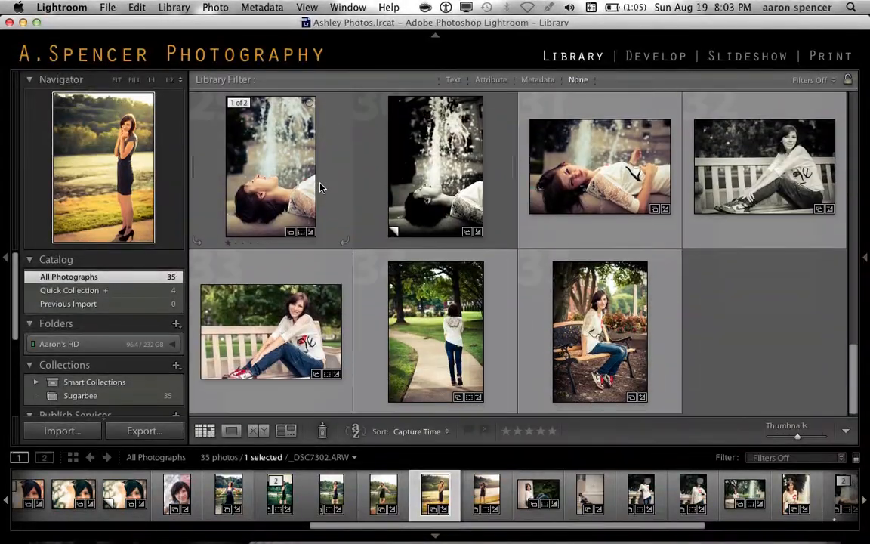
scroll(320, 187, up, 15)
scroll(320, 187, down, 3)
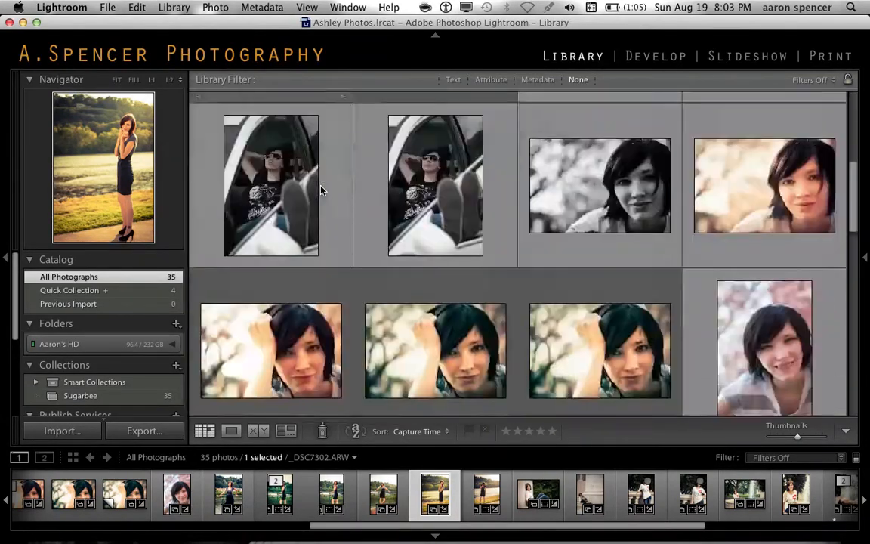
scroll(321, 189, down, 10)
scroll(321, 189, up, 15)
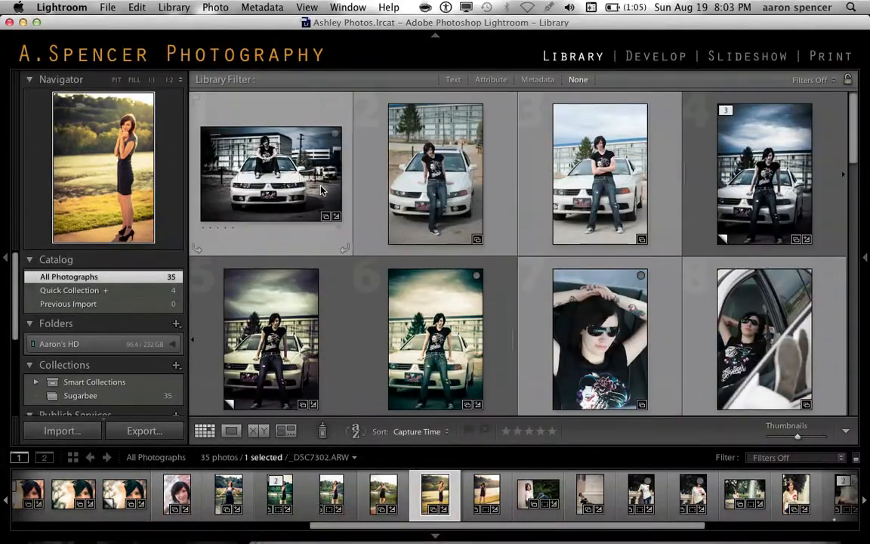
scroll(321, 190, down, 15)
scroll(313, 218, up, 8)
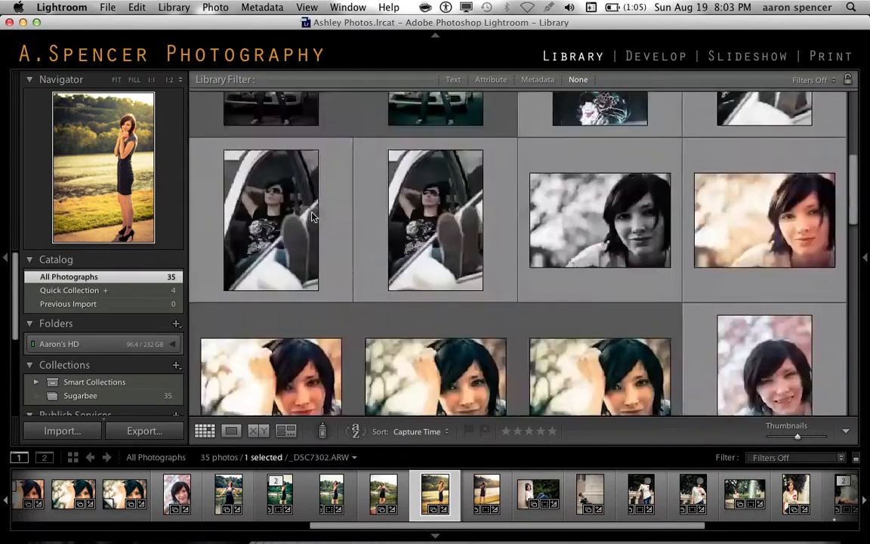
scroll(314, 218, up, 5)
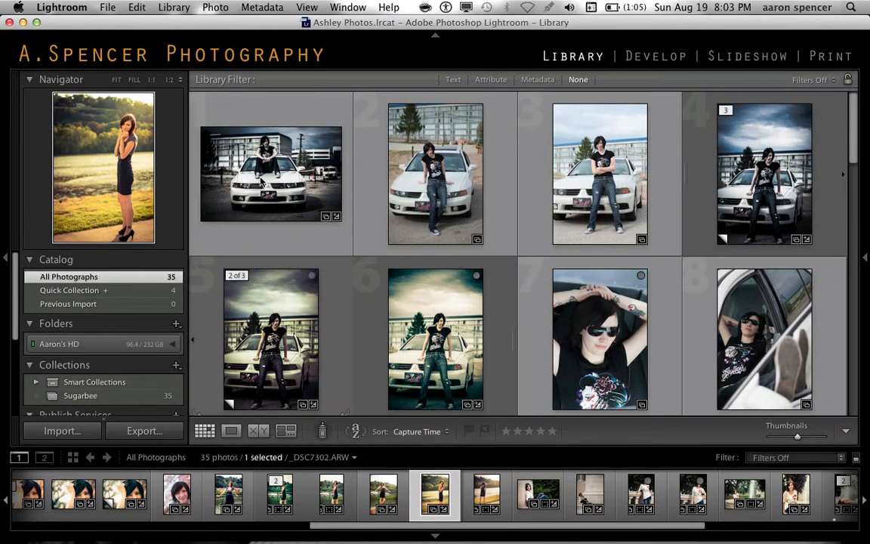
scroll(306, 155, down, 8)
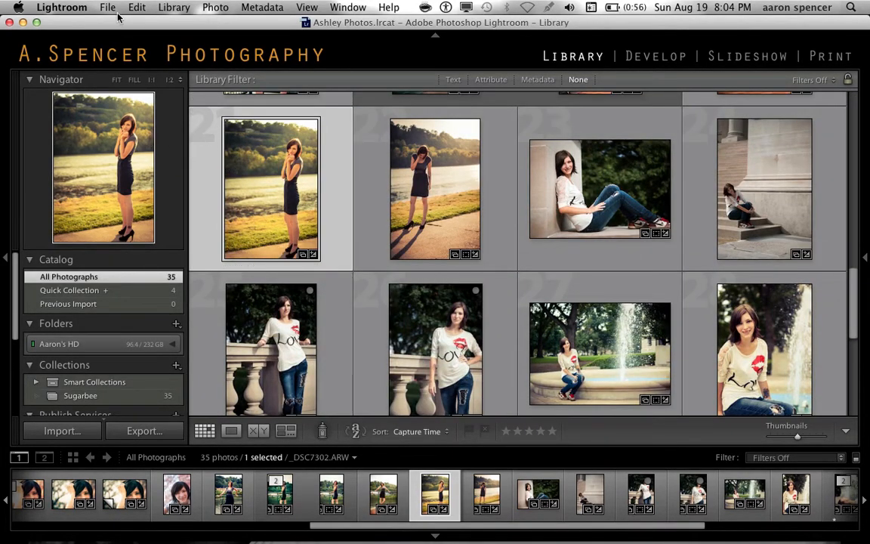
scroll(289, 259, down, 5)
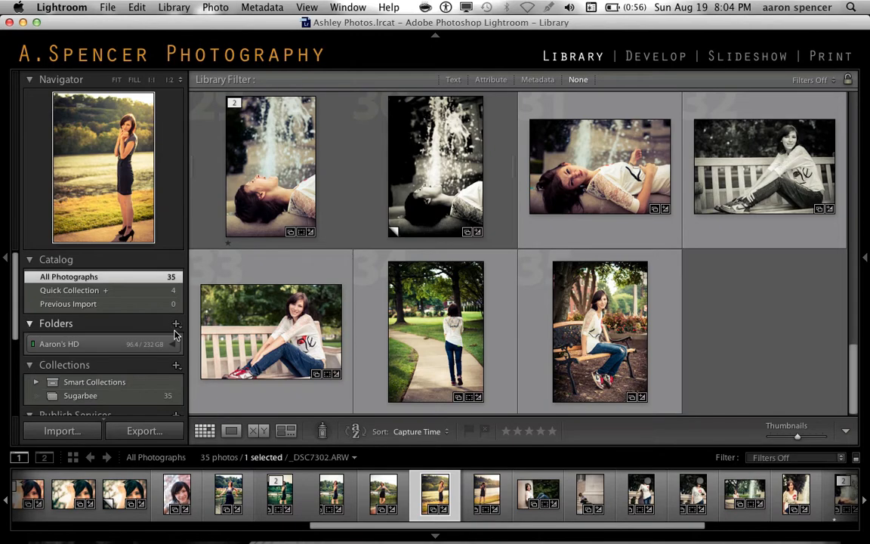
scroll(229, 317, up, 4)
scroll(229, 317, up, 5)
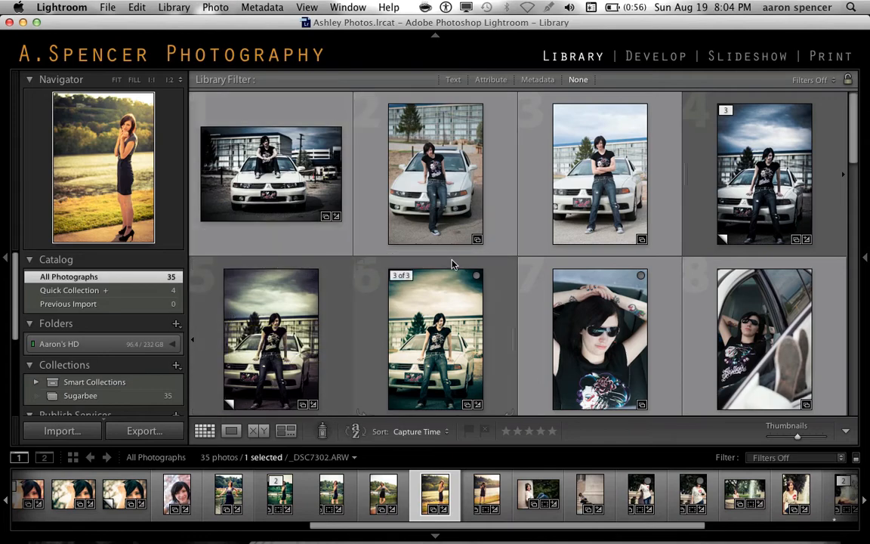
scroll(452, 264, down, 15)
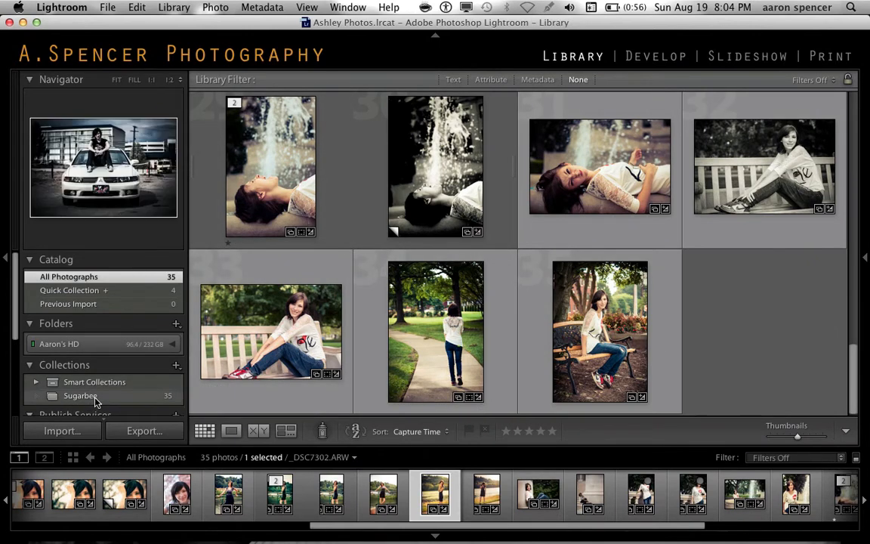
Open the Sugarbee collection and select the four photos from number 21 to number 24.
click(125, 397)
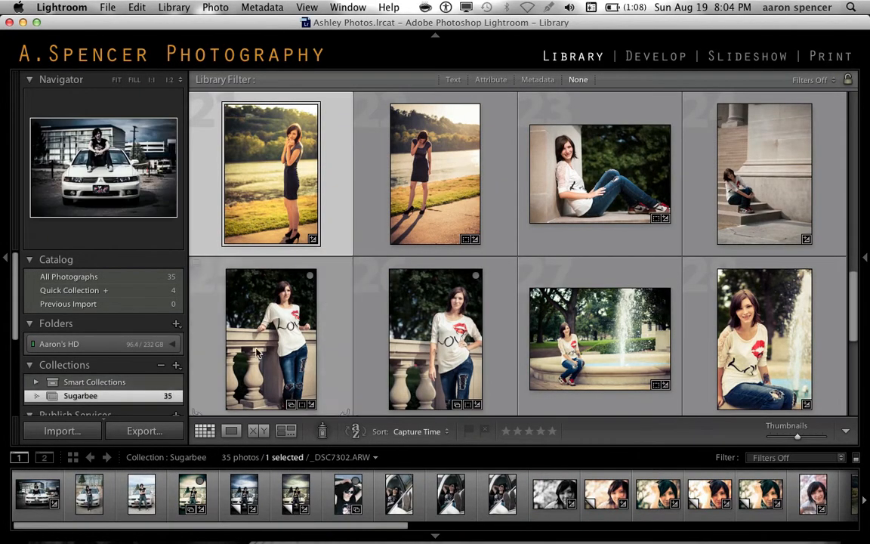
shift+click(722, 203)
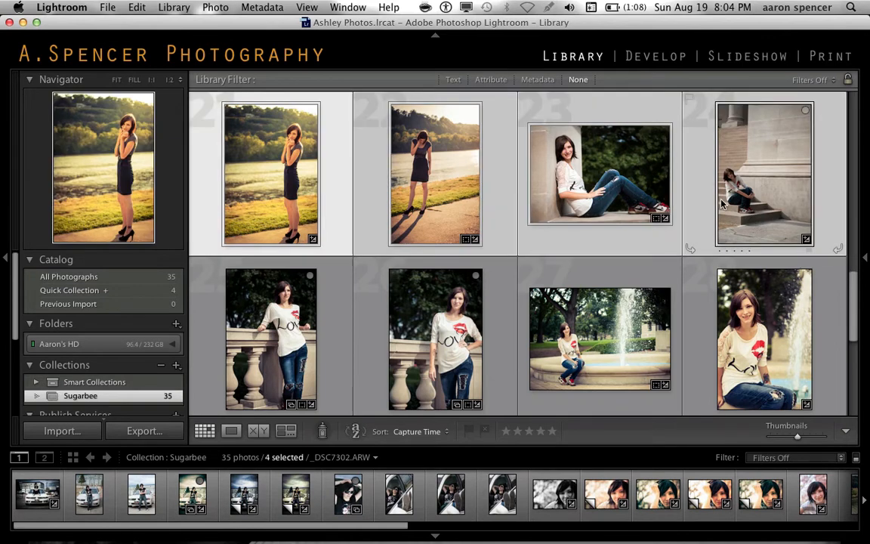
click(176, 366)
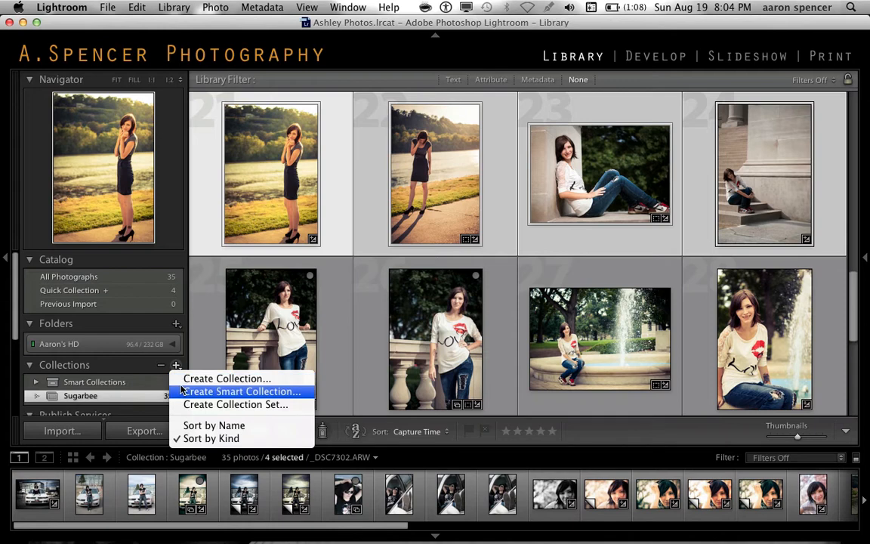
click(189, 379)
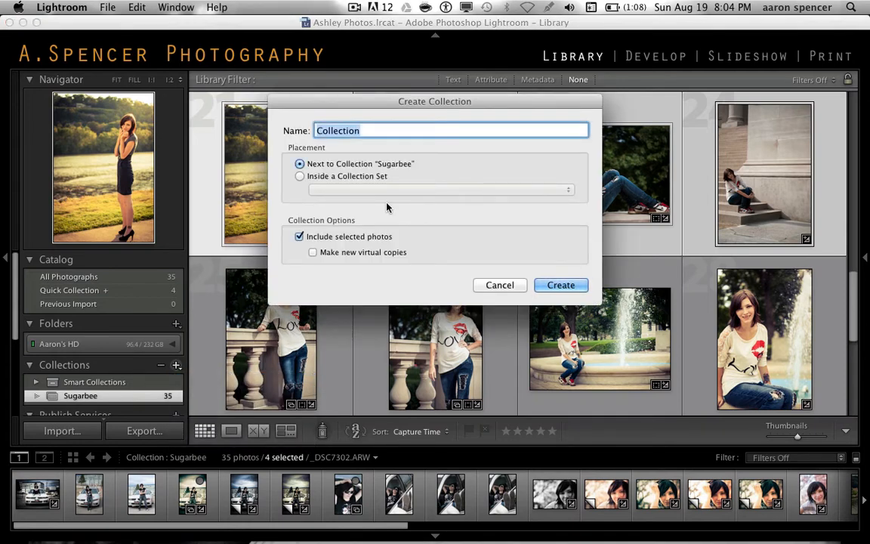
text(F)
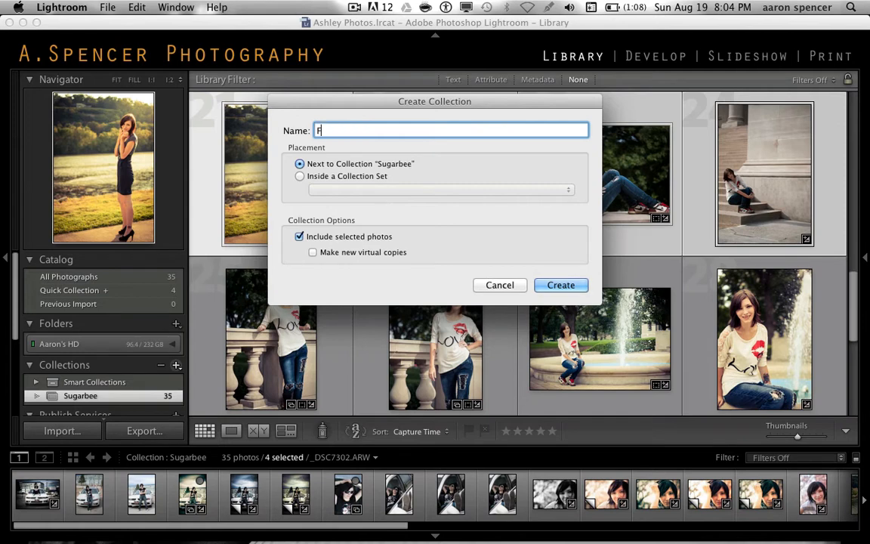
text(red)
click(499, 285)
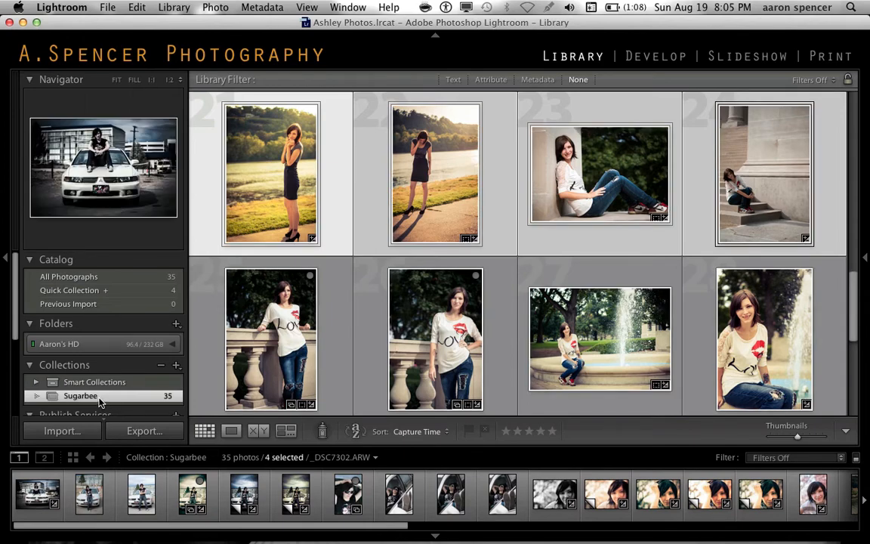
Look through the photos in the Sugarbee collection down to the last and back to the first.
scroll(453, 293, down, 5)
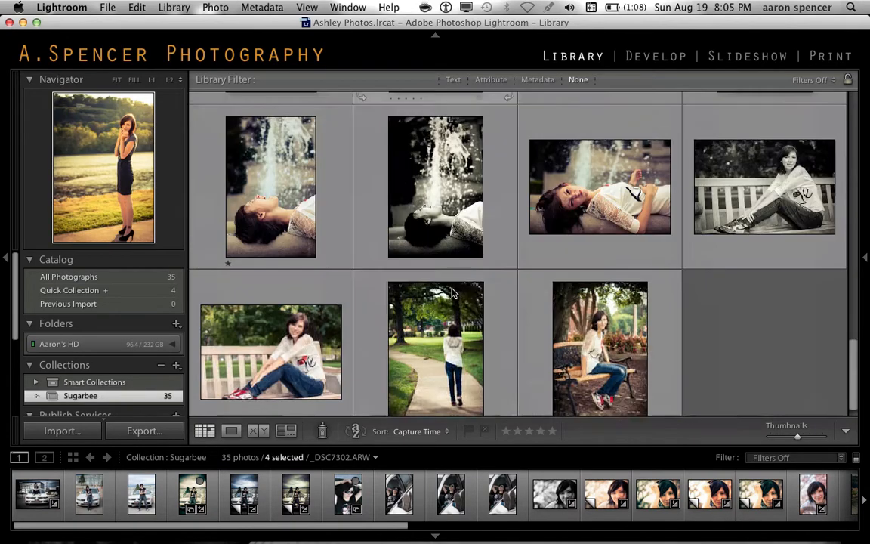
scroll(453, 293, down, 1)
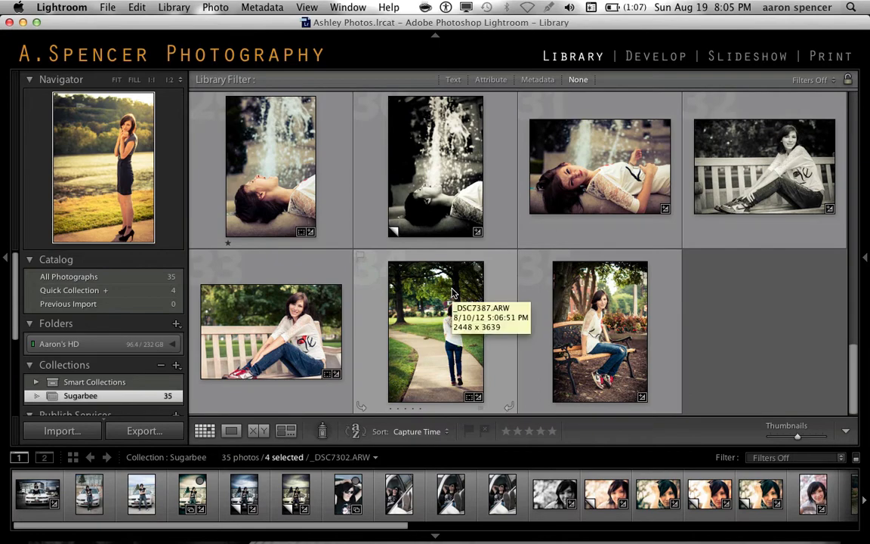
scroll(454, 293, up, 15)
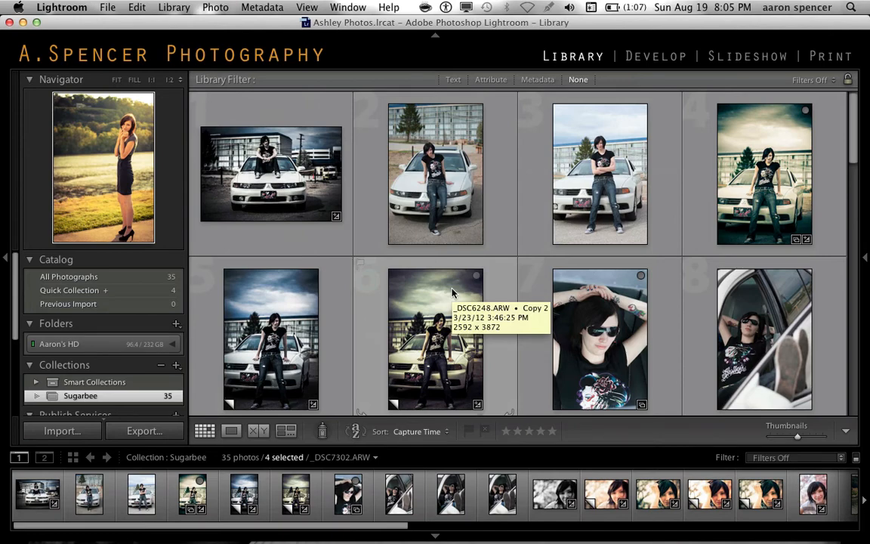
scroll(453, 293, down, 15)
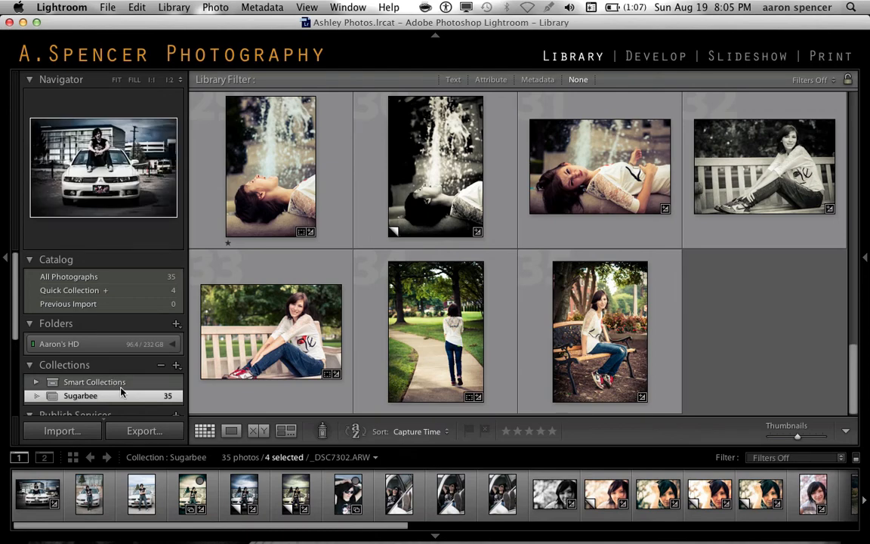
scroll(365, 105, up, 2)
scroll(365, 105, up, 3)
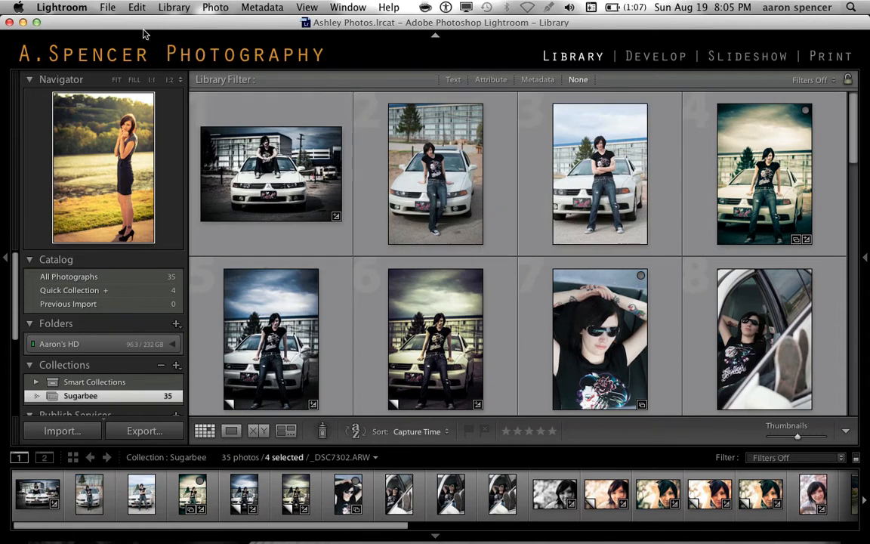
Open the recent catalog 2012New.lrcat and browse all of its photographs.
click(109, 11)
mouse_move(162, 57)
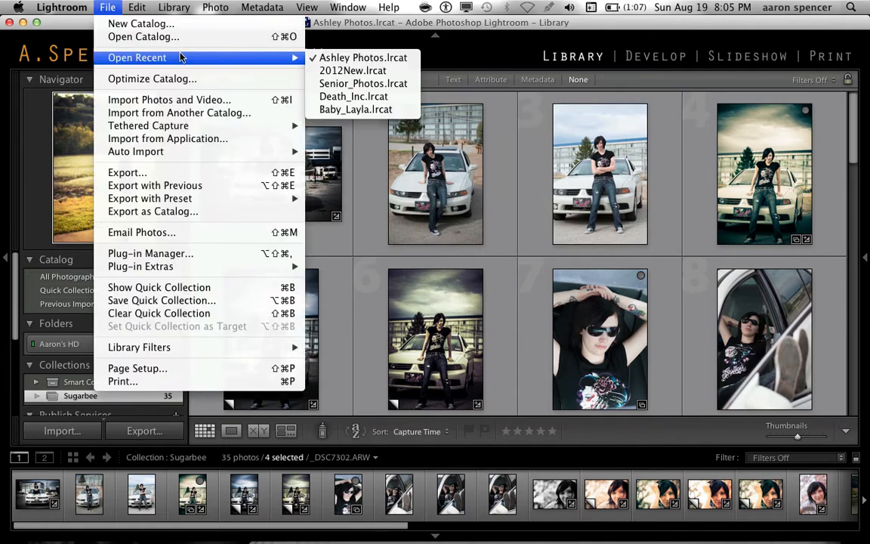
click(321, 70)
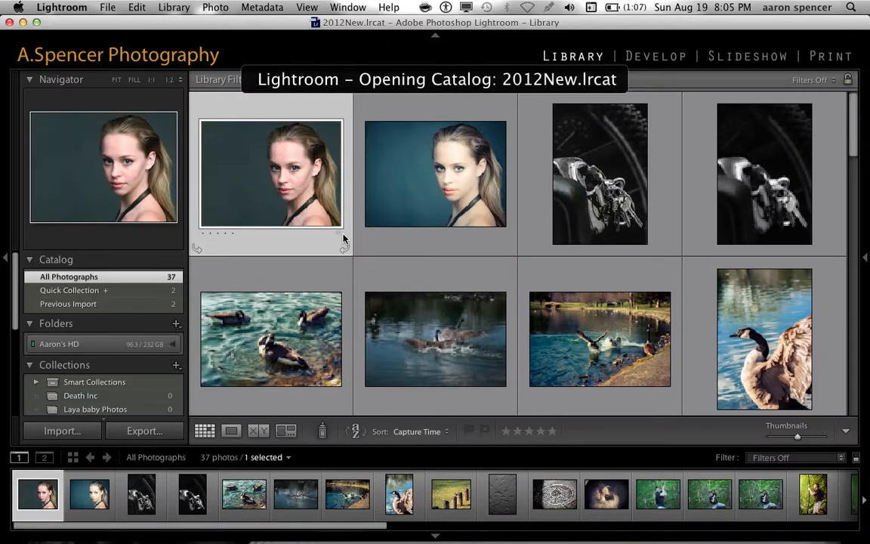
scroll(343, 239, down, 4)
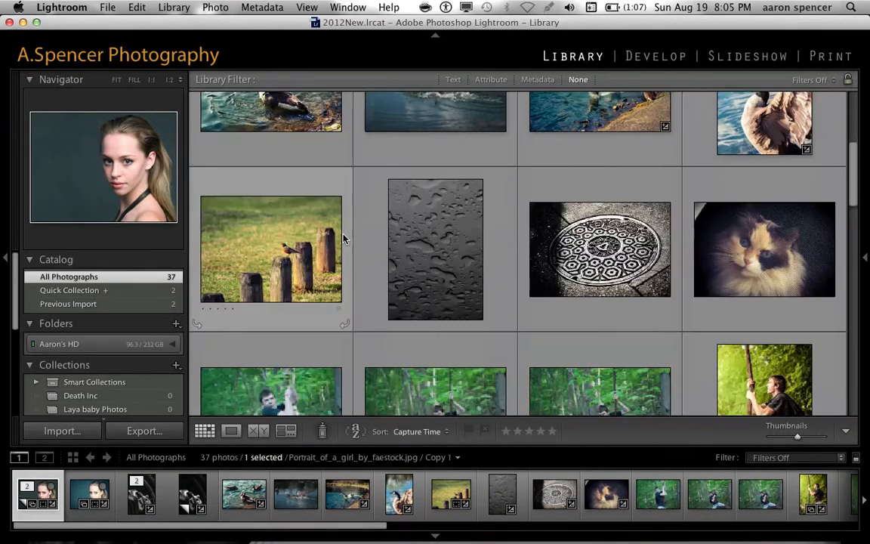
scroll(343, 239, down, 4)
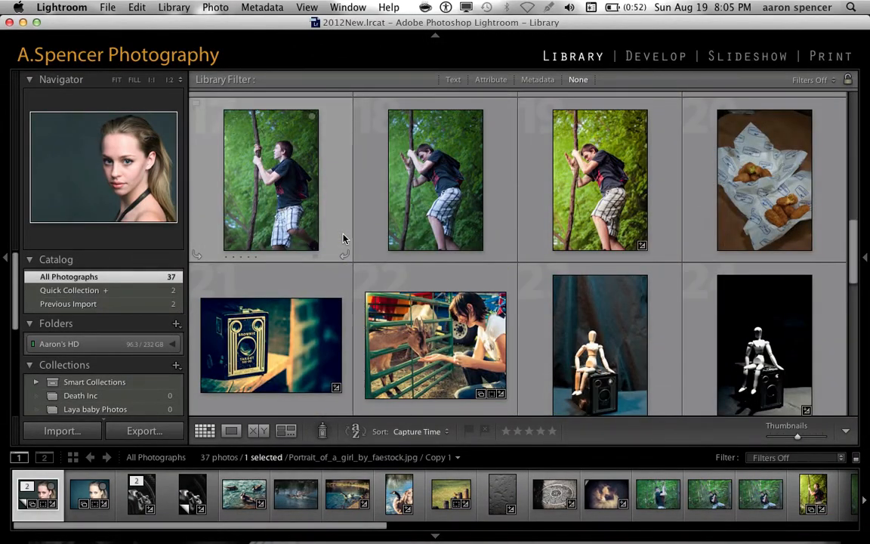
scroll(342, 239, down, 5)
scroll(343, 239, up, 10)
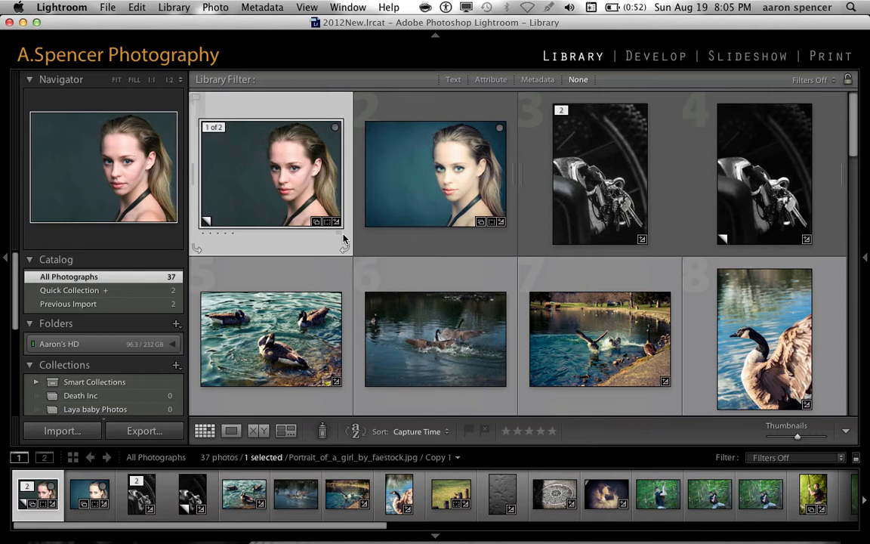
Step through the photographs one at a time up to the woodland shots, compare those similar frames, and return to the first photo.
key(Right)
key(Right)
key(Right)
key(Right)
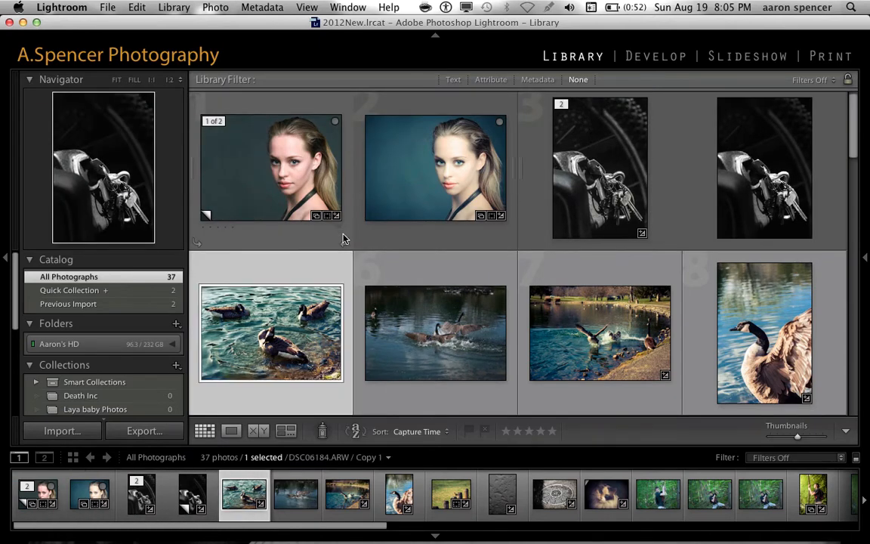
key(Right)
key(Right)
key(Right)
key(Right)
key(Right)
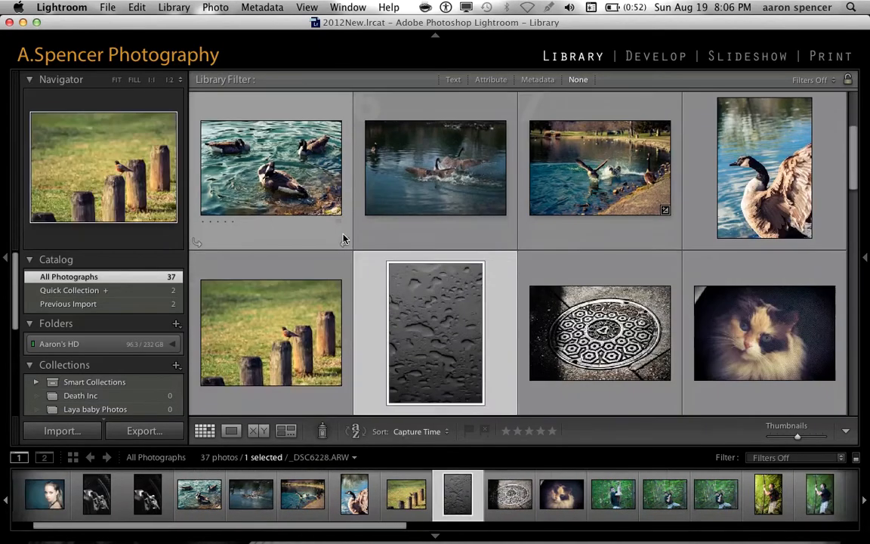
key(Right)
key(Right)
key(Right)
key(Right)
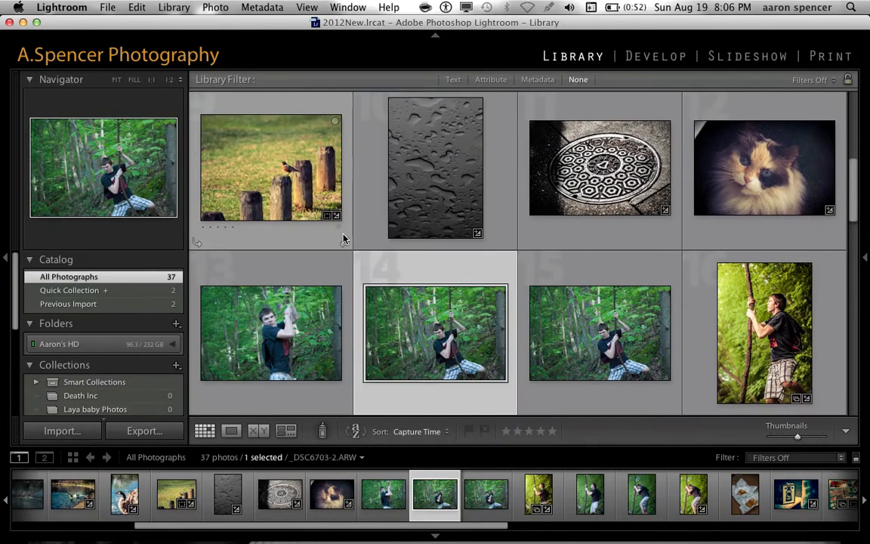
key(Left)
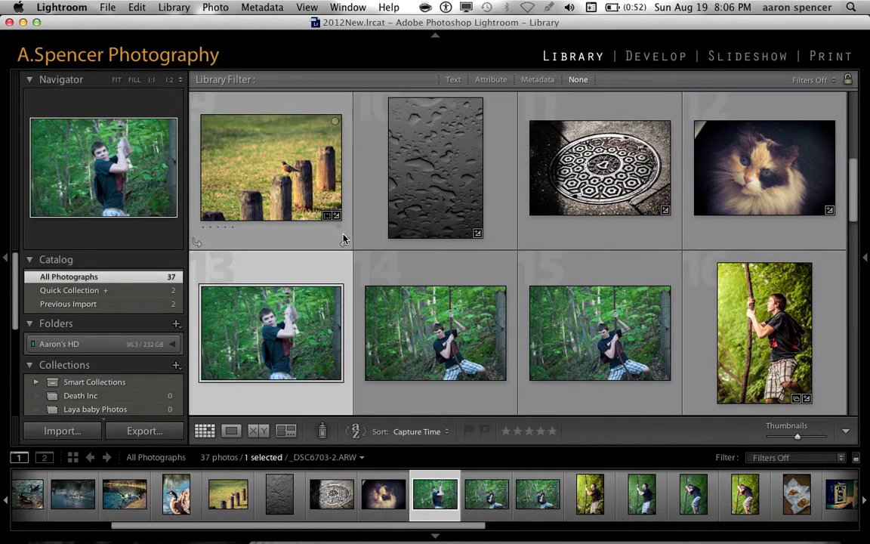
key(Right)
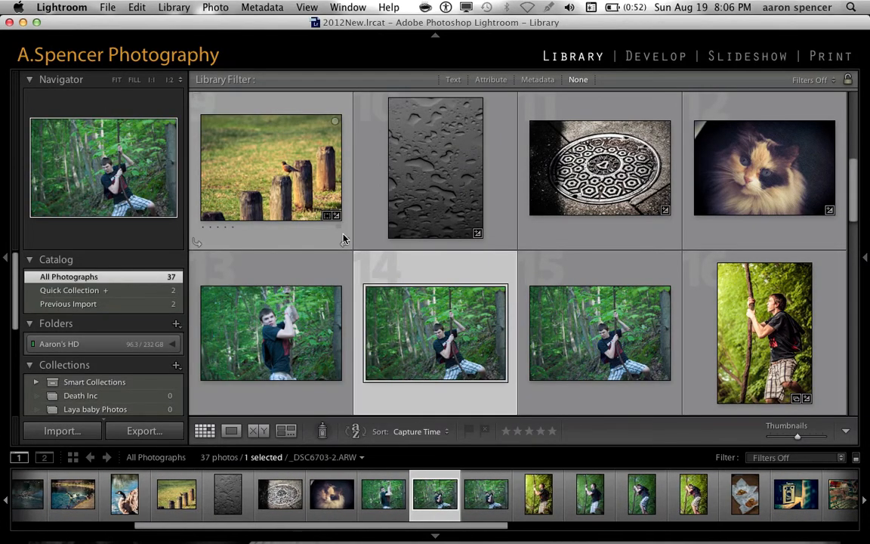
key(Right)
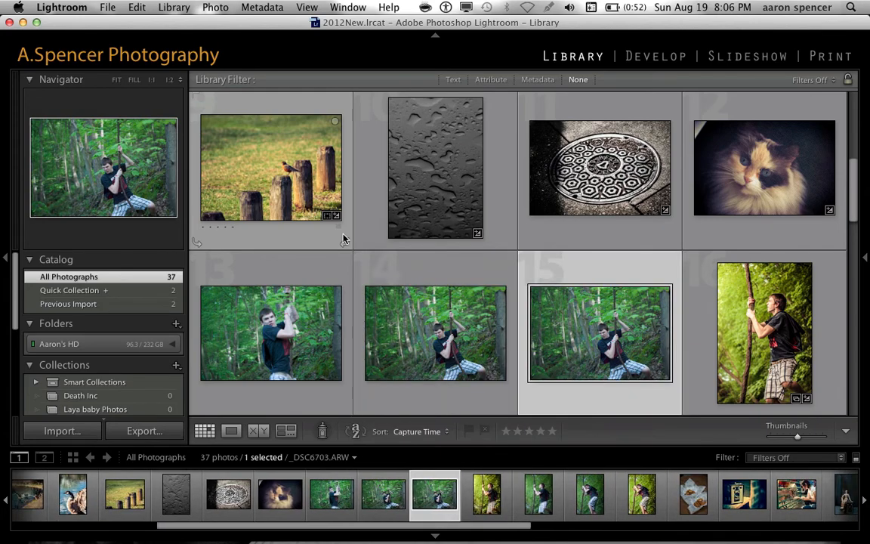
key(Left)
key(Right)
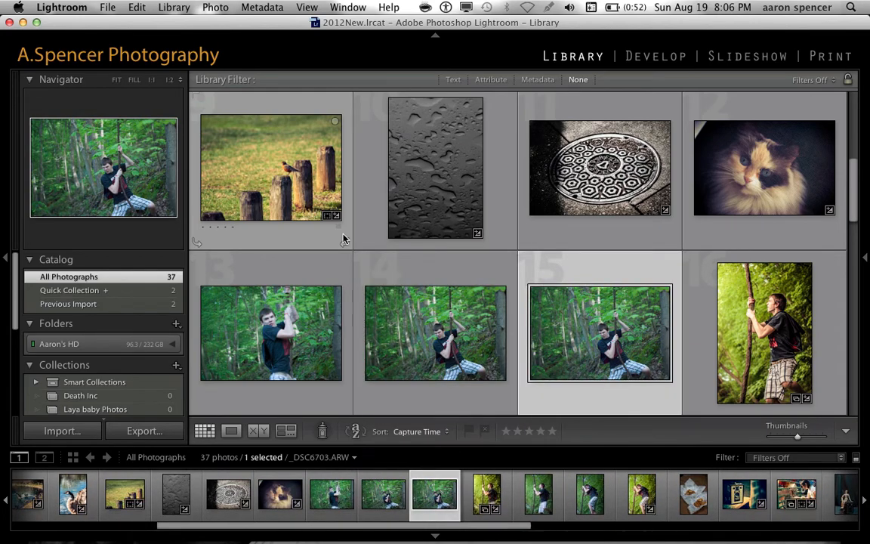
key(Right)
key(Left)
key(Home)
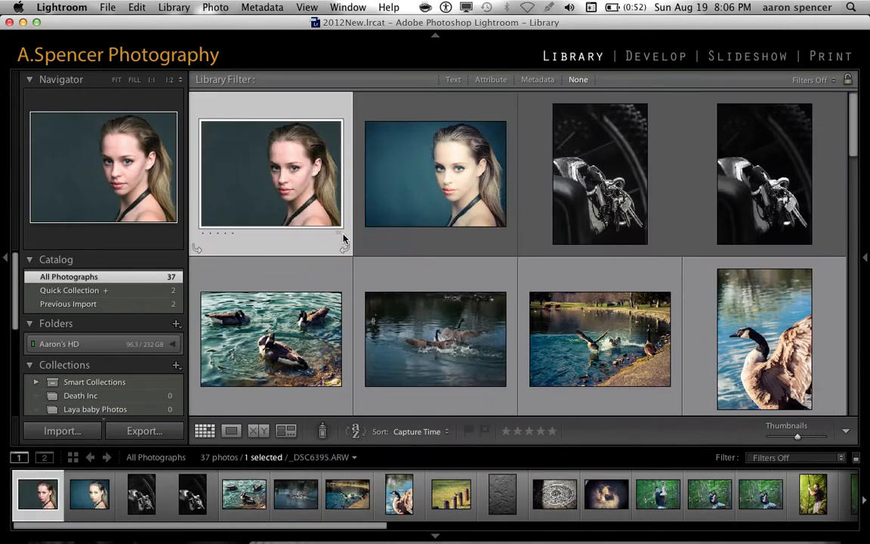
Compare the first two portraits of the woman and flag the blue-background version as a pick.
key(Right)
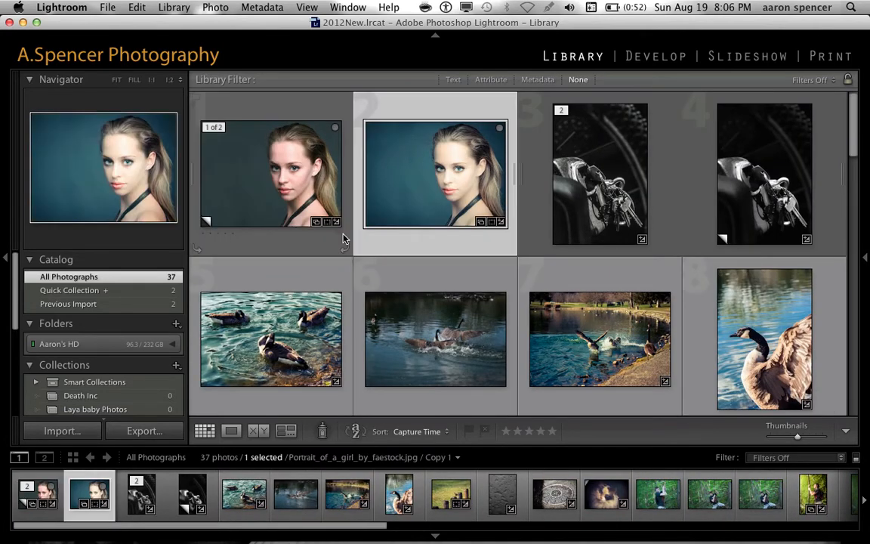
key(Left)
key(Right)
key(Left)
key(Right)
key(p)
Flag the second black-and-white keys photo and the photo of three geese on the water as picks.
key(Right)
key(Right)
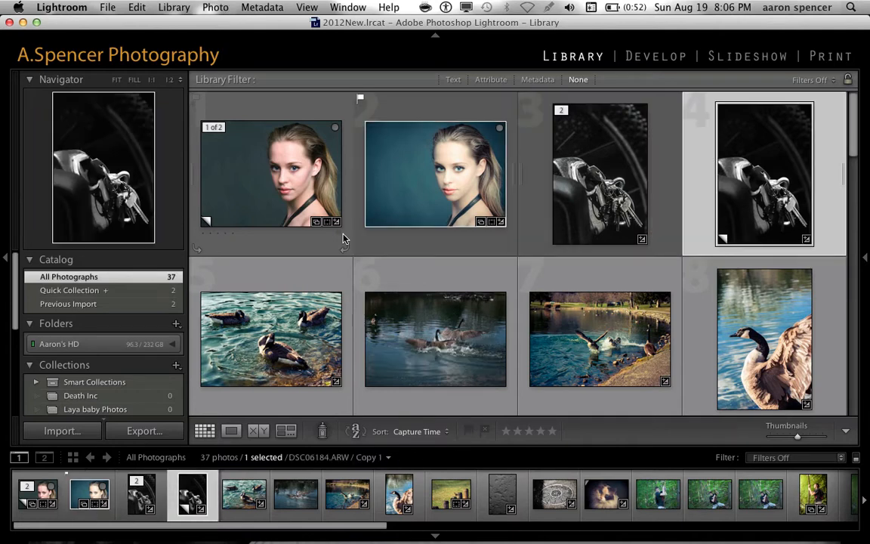
key(p)
key(Right)
key(p)
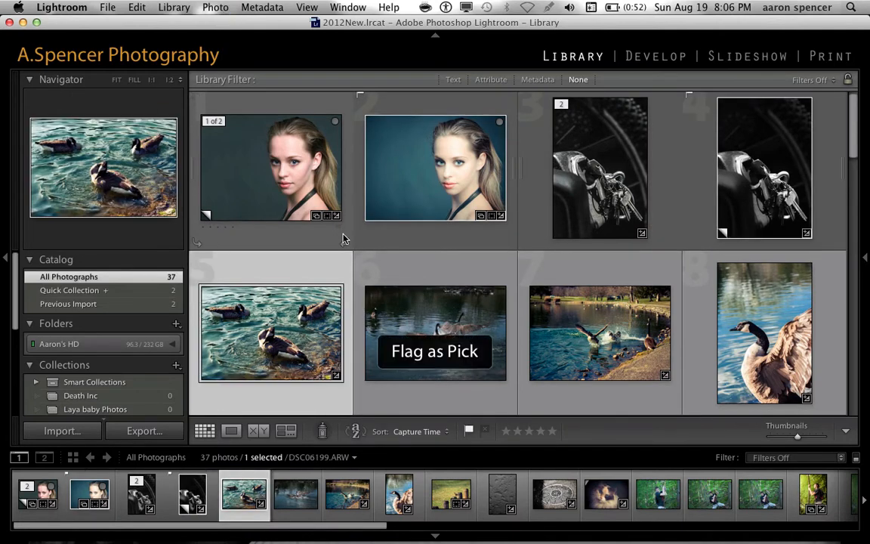
Flag the photo of geese landing by the shore and the bird on the wooden posts as picks.
key(Right)
key(Right)
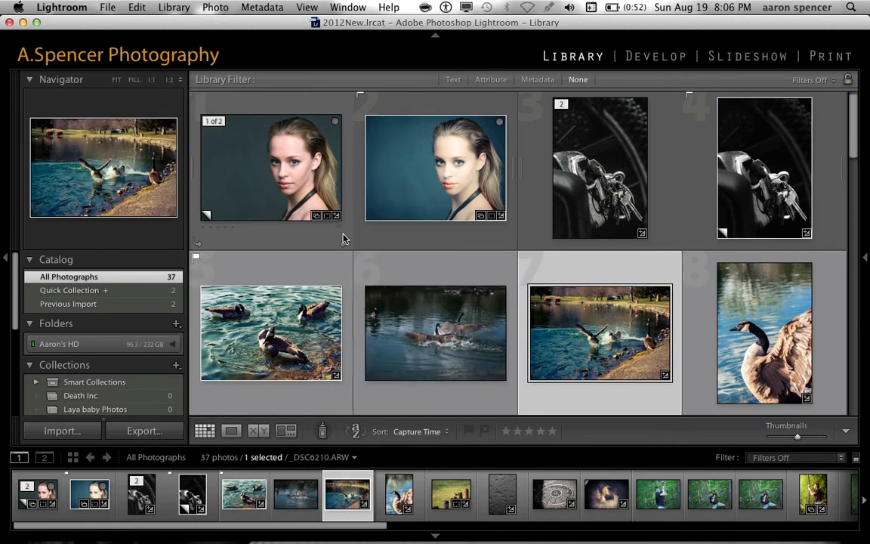
key(p)
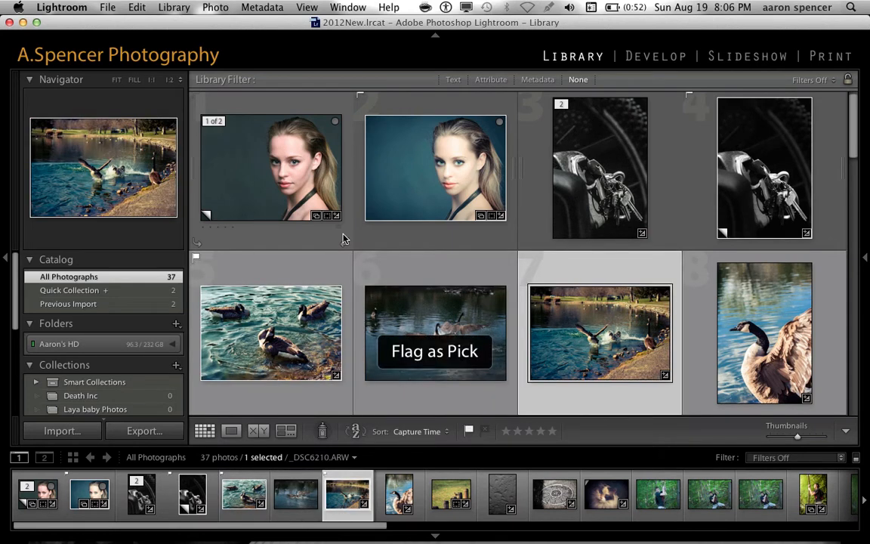
key(Right)
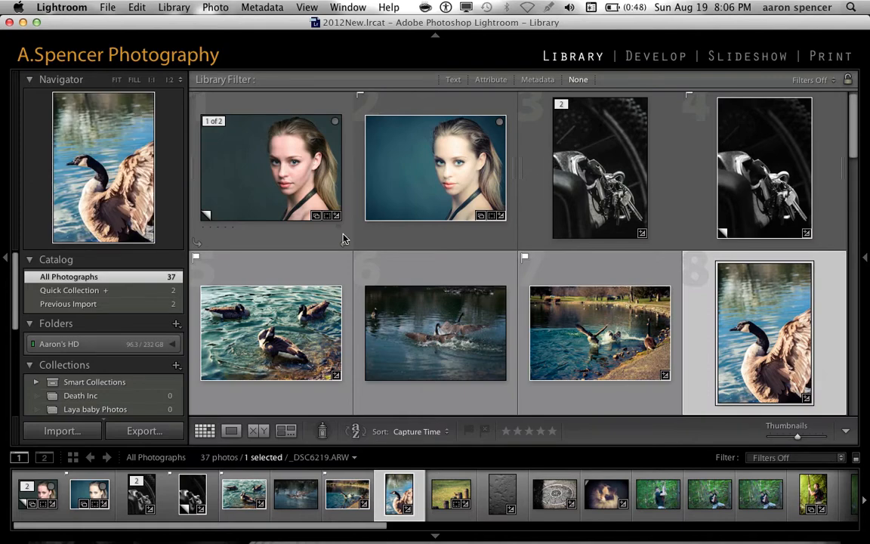
key(Right)
key(Right)
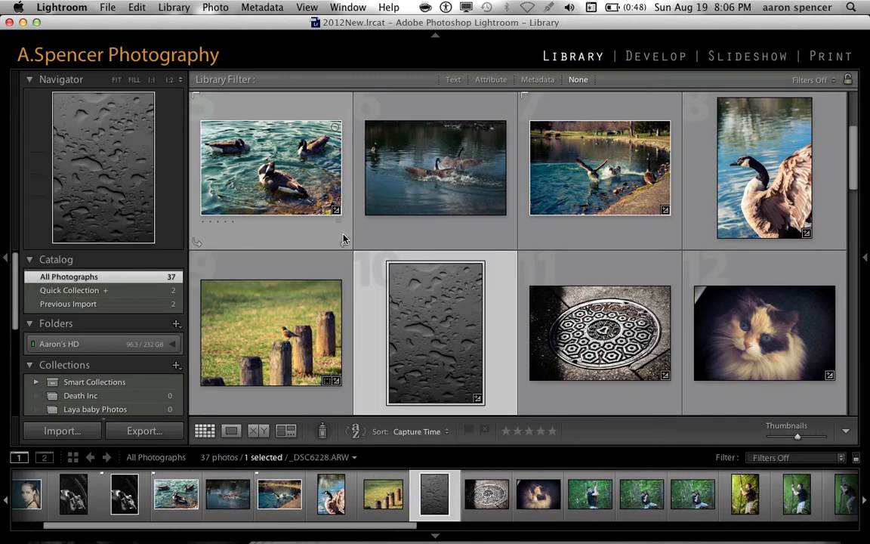
key(Left)
key(p)
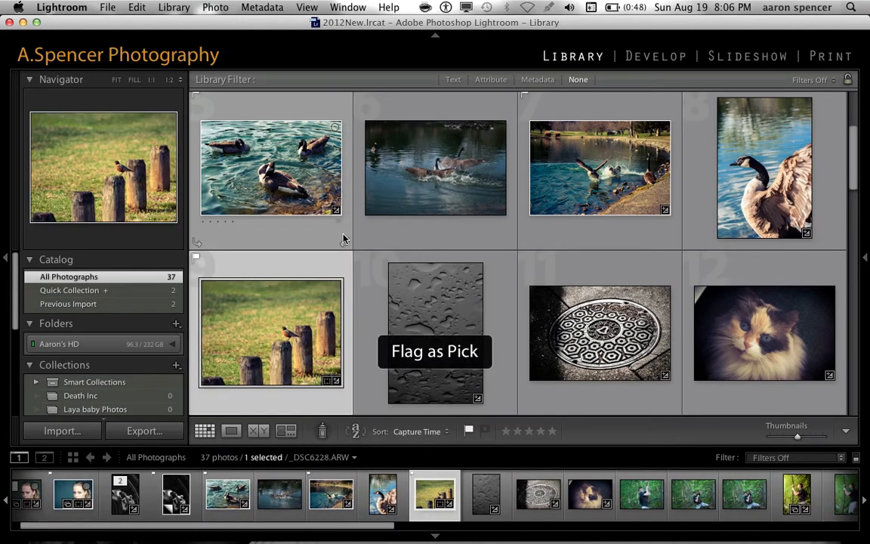
Filter the photographs by the flag attribute, toggling the flagged and unflagged filters.
click(489, 80)
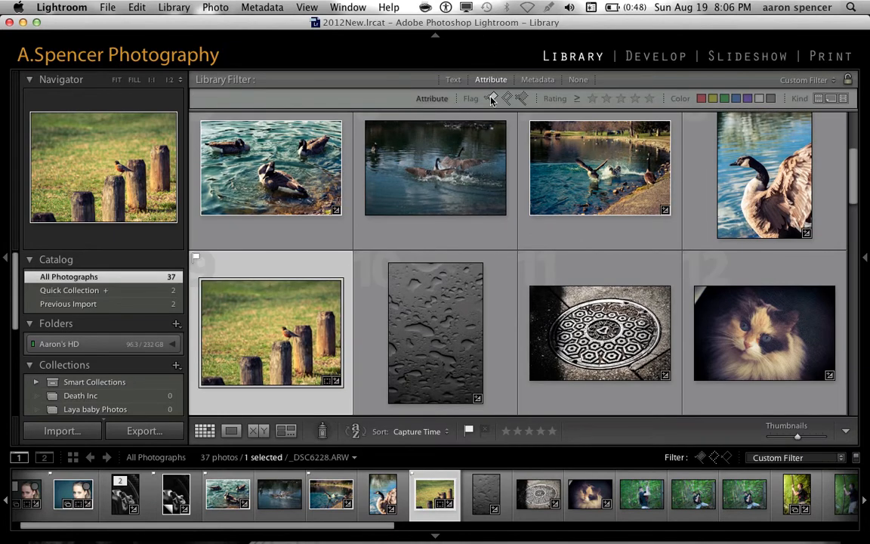
click(506, 99)
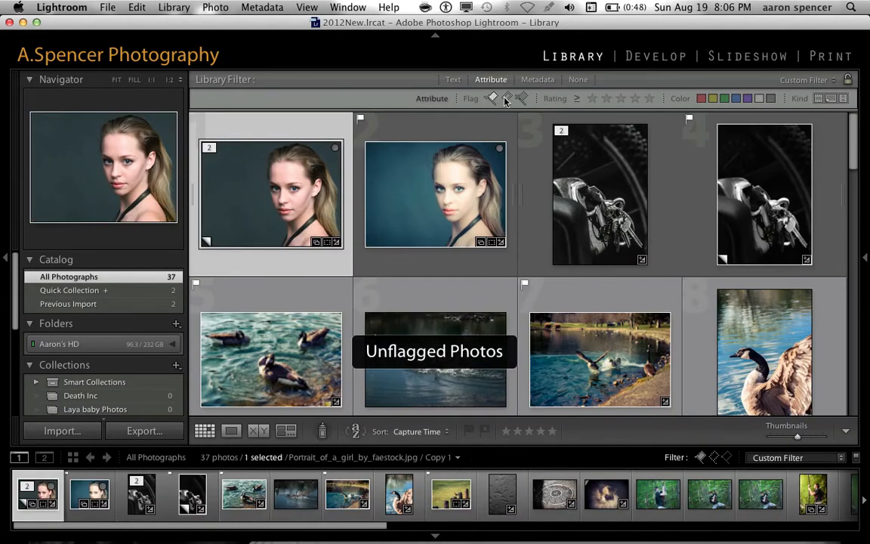
click(492, 99)
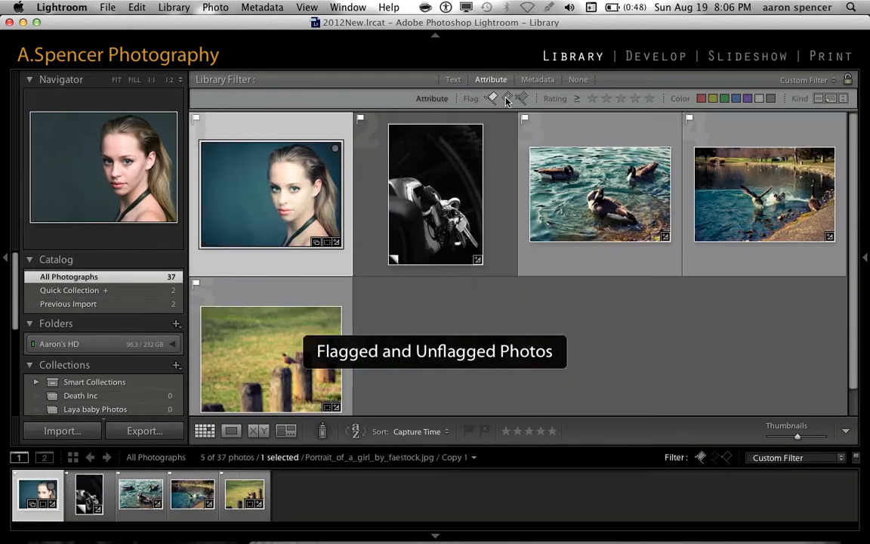
Switch between the flagged and unflagged filters, browse the mixed view, and leave only the flagged photos displayed.
click(506, 99)
click(493, 99)
click(492, 99)
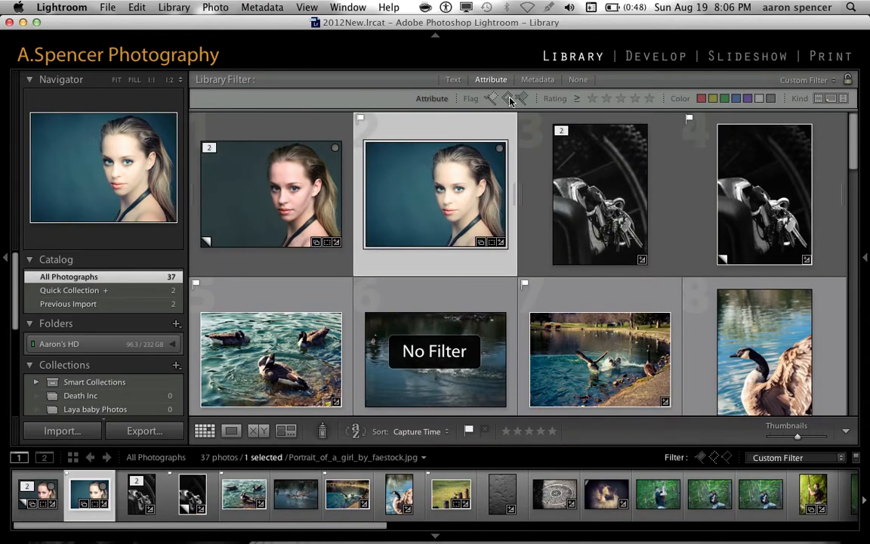
click(493, 99)
click(493, 99)
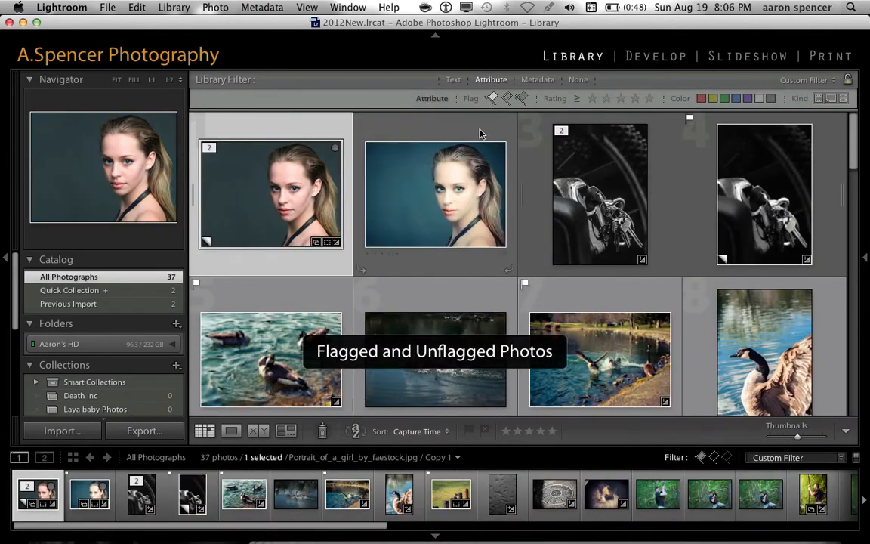
scroll(478, 142, down, 3)
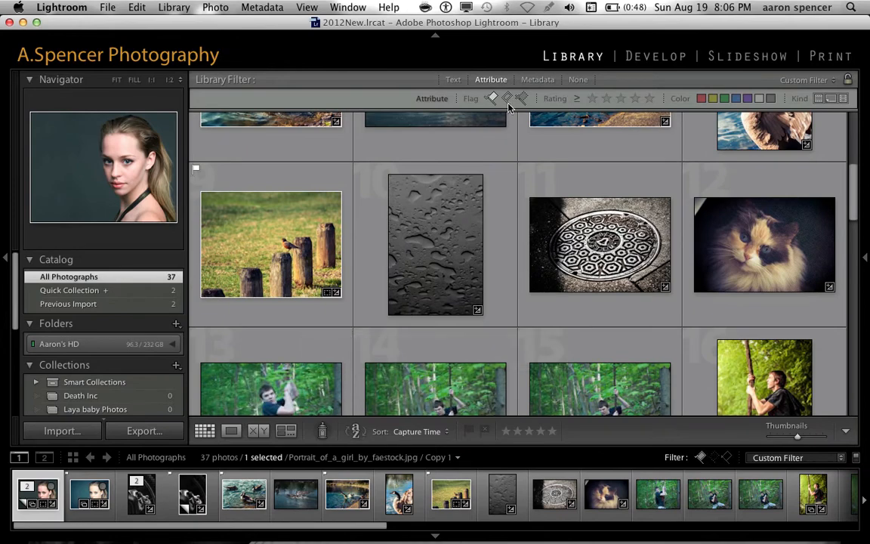
click(506, 99)
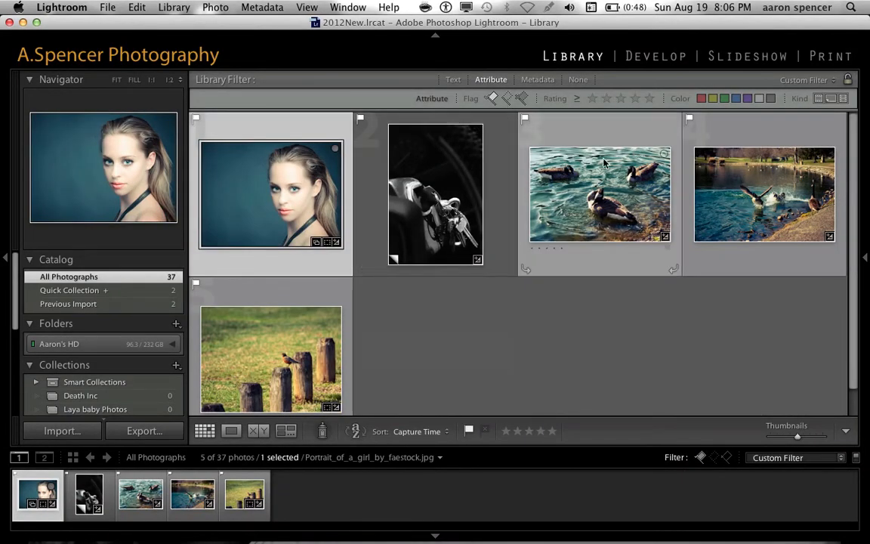
click(493, 102)
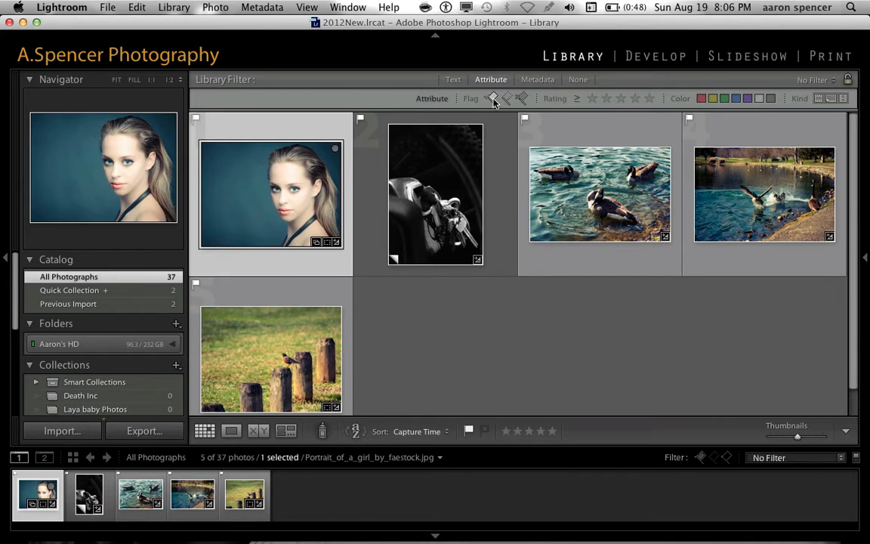
click(493, 102)
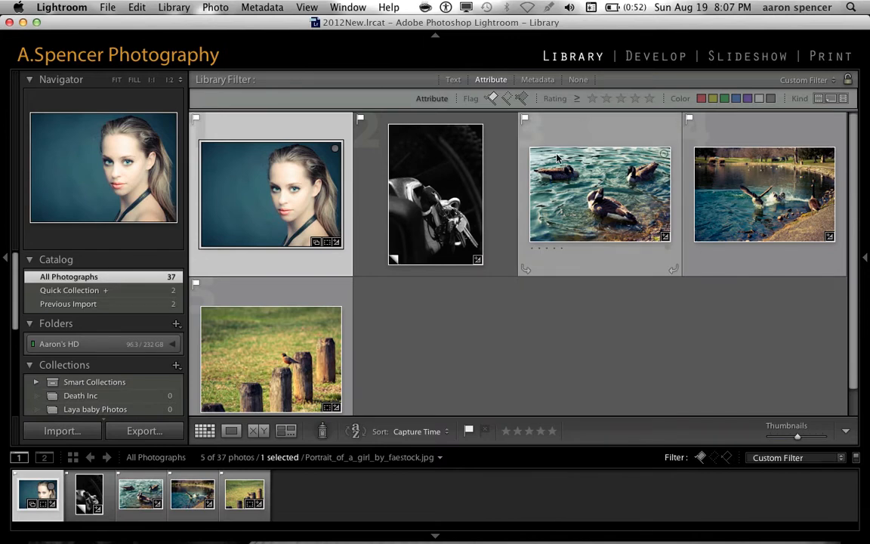
Rate the blue-background portrait, the three geese and the landing geese photos one star, and filter for one star or more.
key(1)
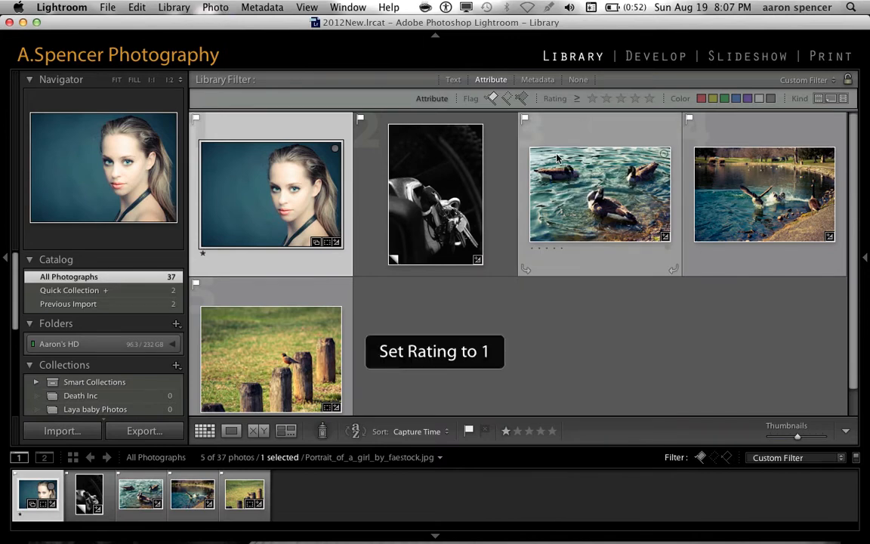
key(Right)
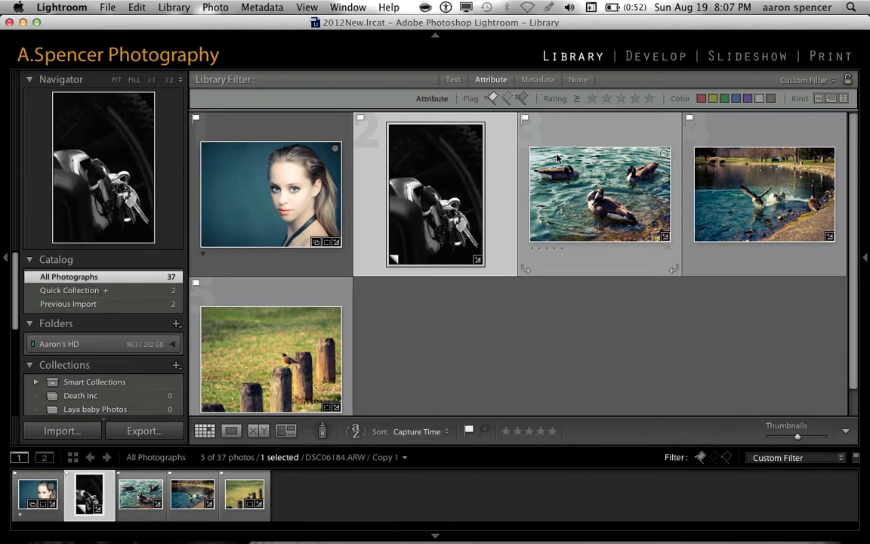
key(Right)
key(1)
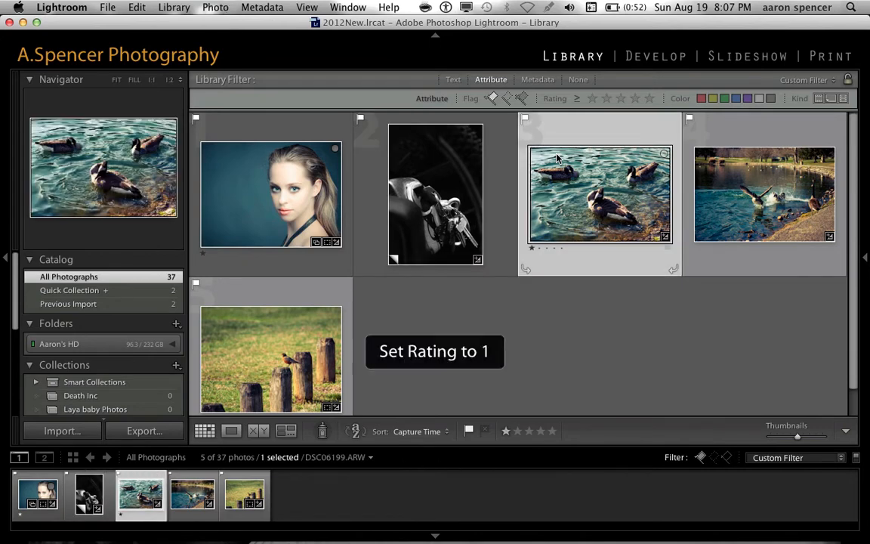
key(Right)
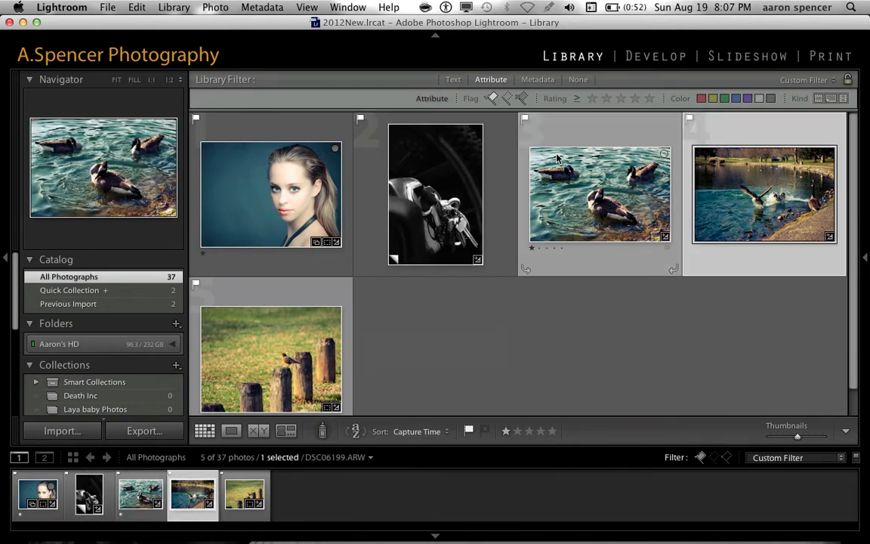
key(1)
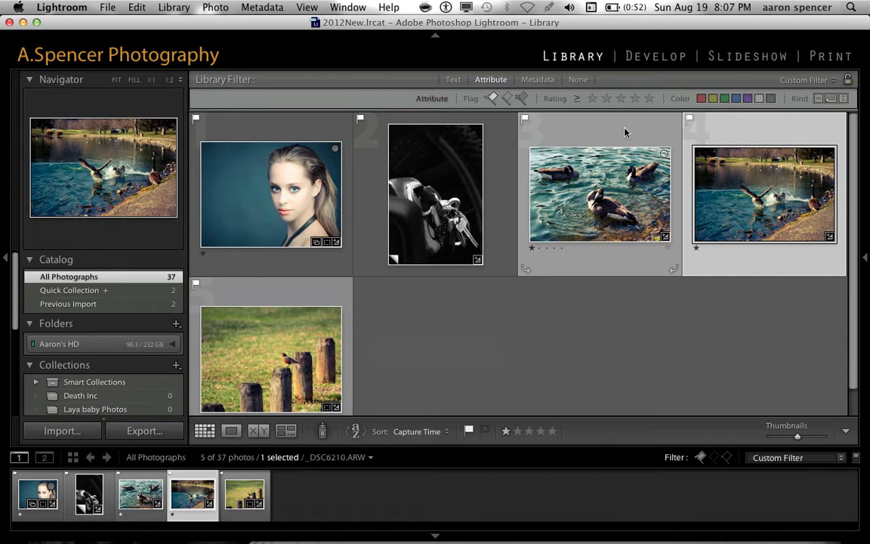
click(593, 100)
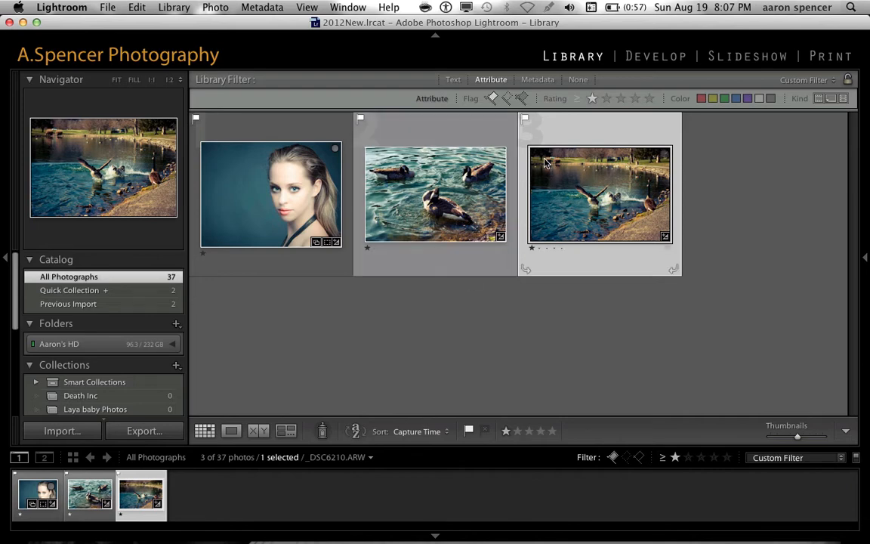
Remove the star ratings from the three rated photos and clear the rating filter.
key(0)
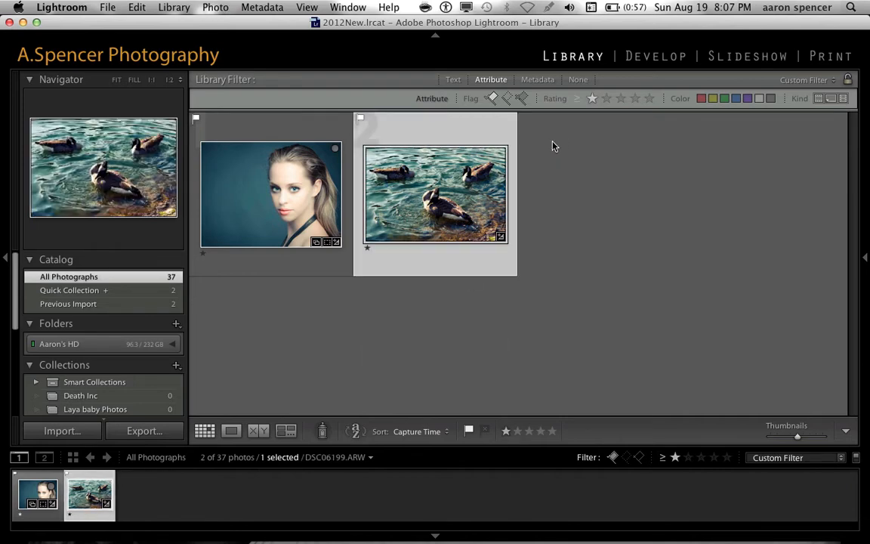
key(0)
key(0)
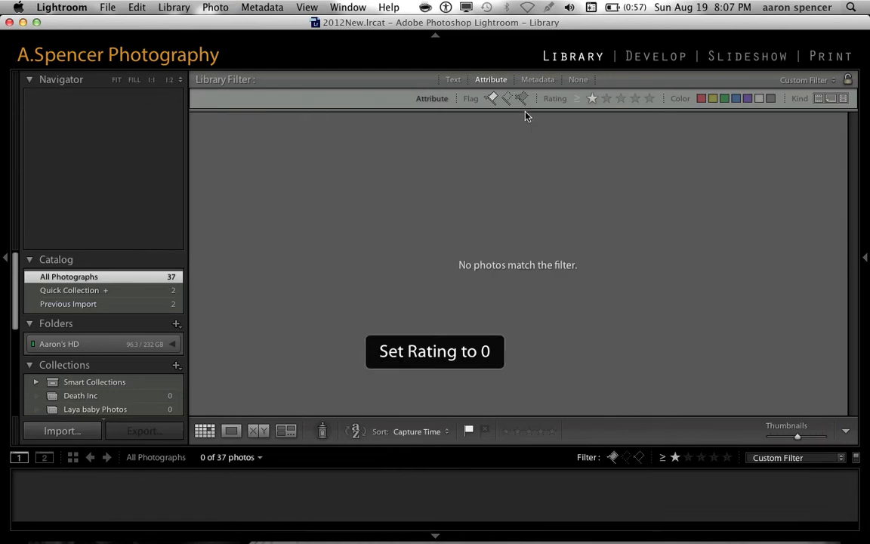
click(592, 101)
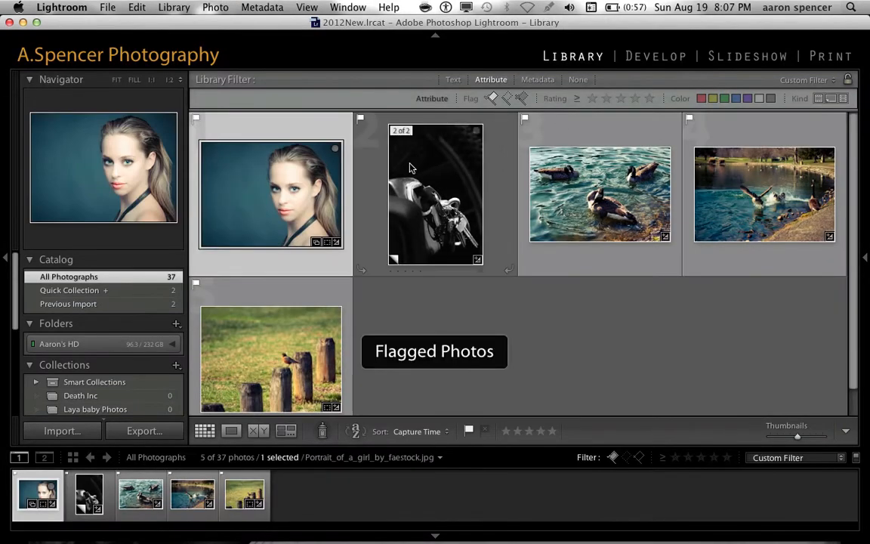
Remove the pick flags from all five flagged photos and turn off the library filters.
click(195, 121)
click(195, 120)
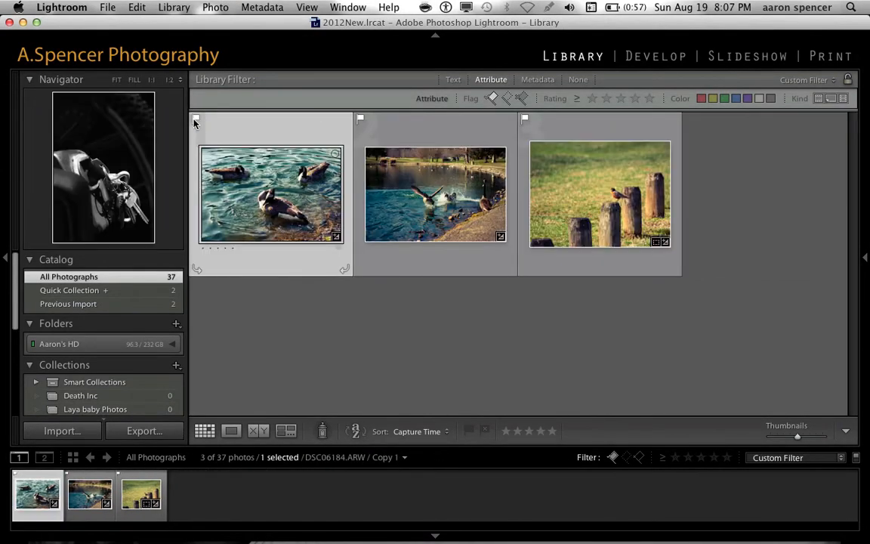
click(195, 120)
click(194, 120)
click(195, 120)
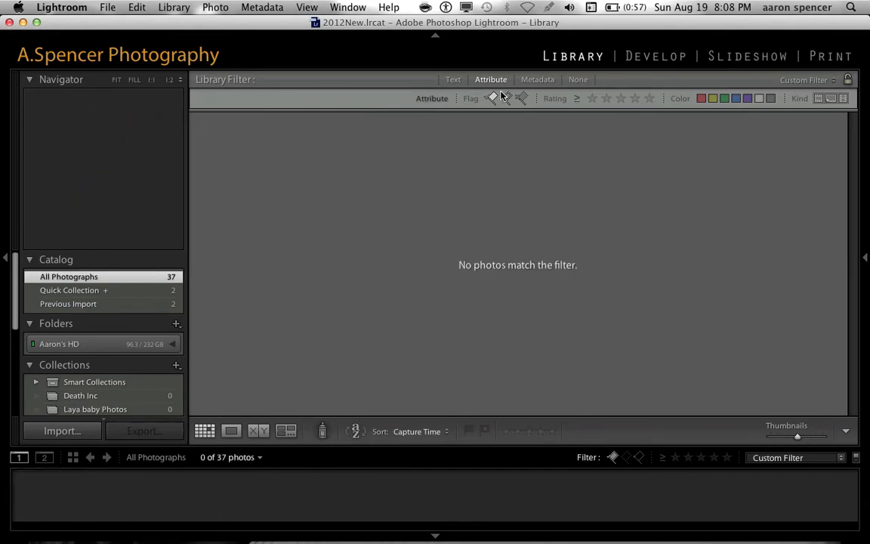
click(578, 80)
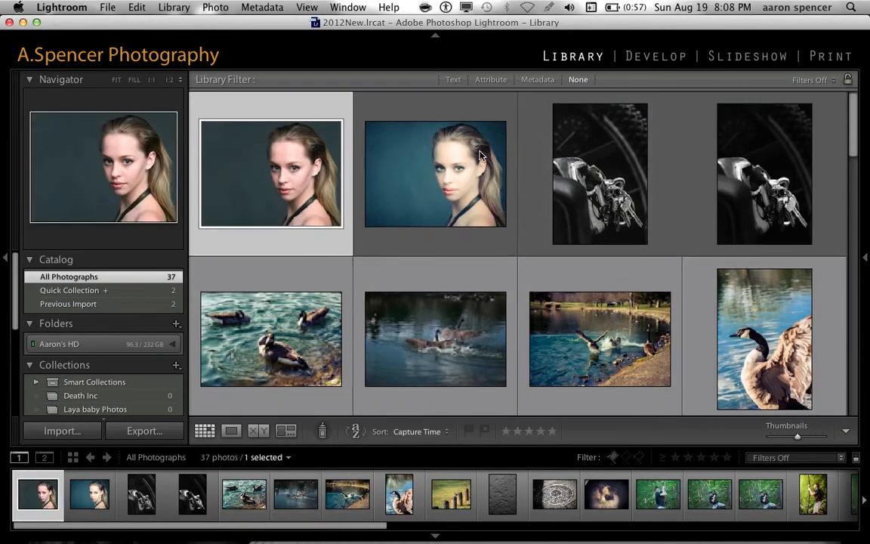
scroll(450, 198, down, 5)
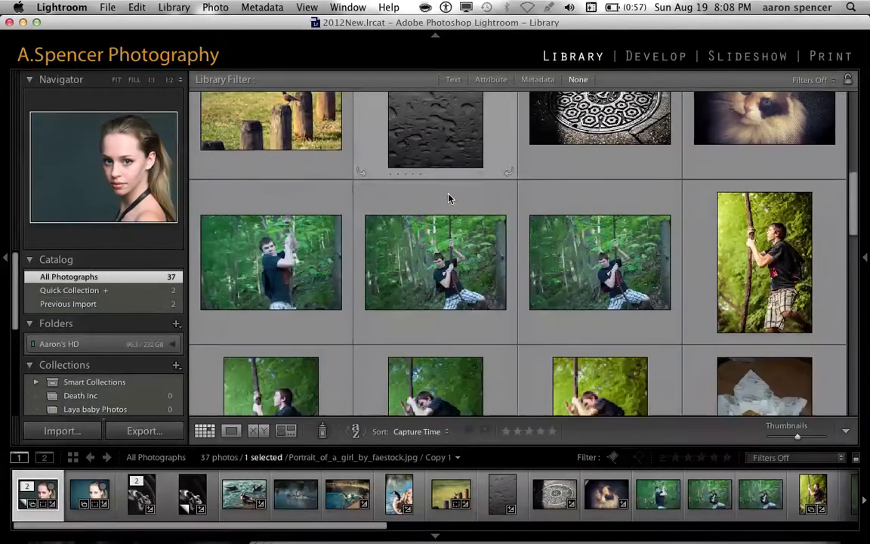
scroll(449, 197, up, 5)
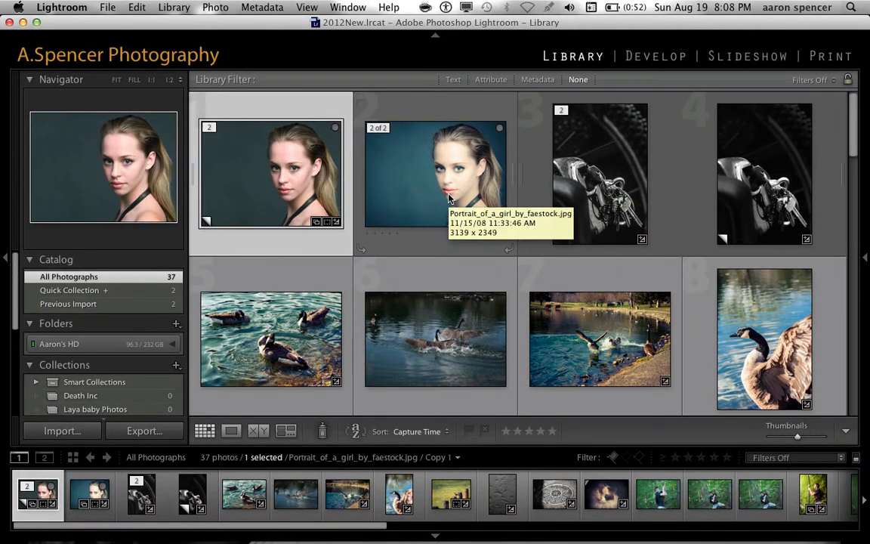
scroll(449, 198, down, 15)
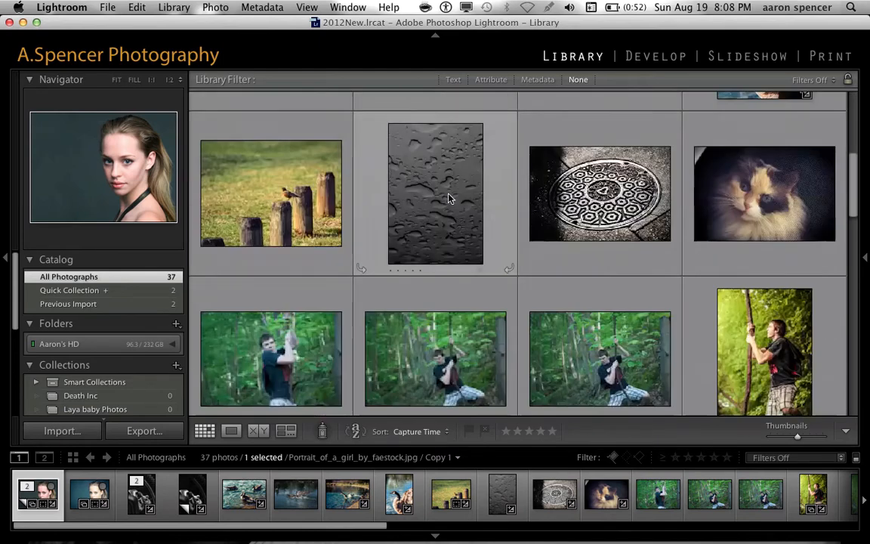
scroll(448, 198, up, 15)
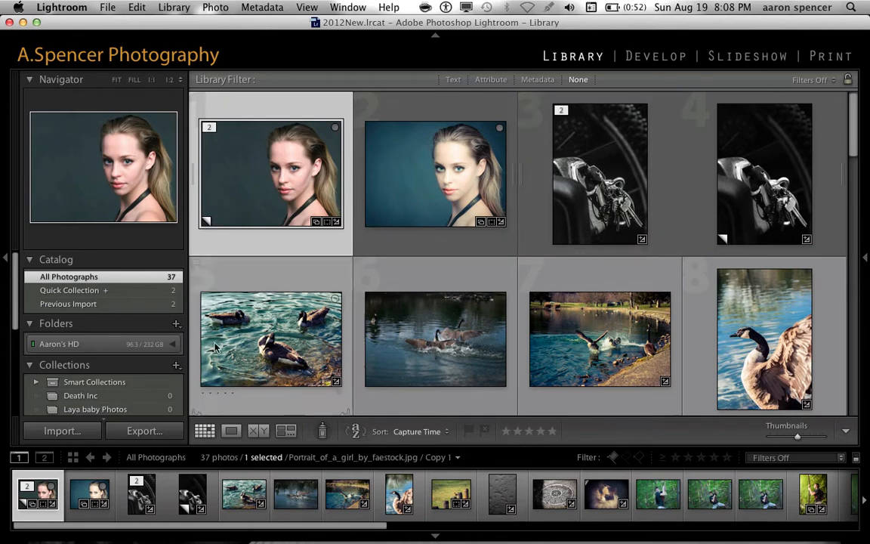
Open the first black-and-white keys photo in Loupe view and examine its detail at 1:1 magnification in several areas.
click(597, 190)
double_click(596, 190)
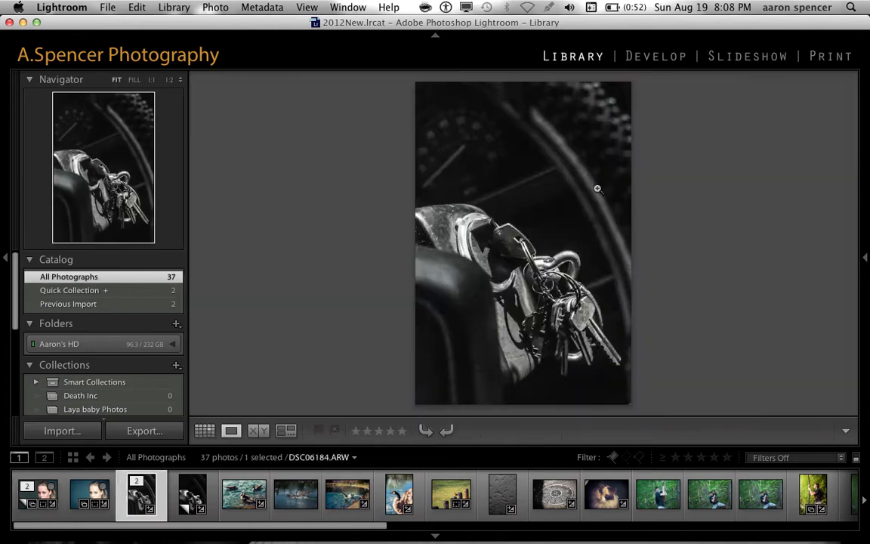
click(539, 227)
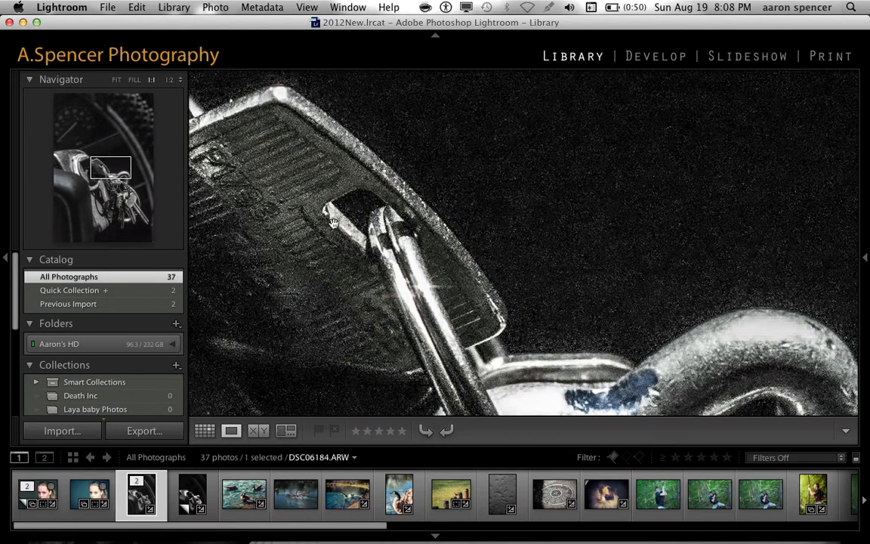
click(428, 292)
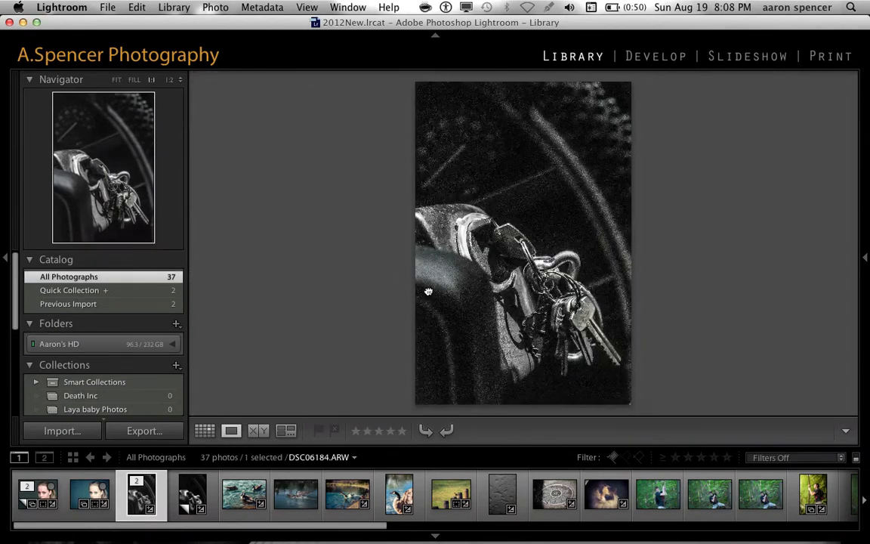
click(427, 291)
scroll(442, 286, up, 10)
scroll(443, 287, right, 10)
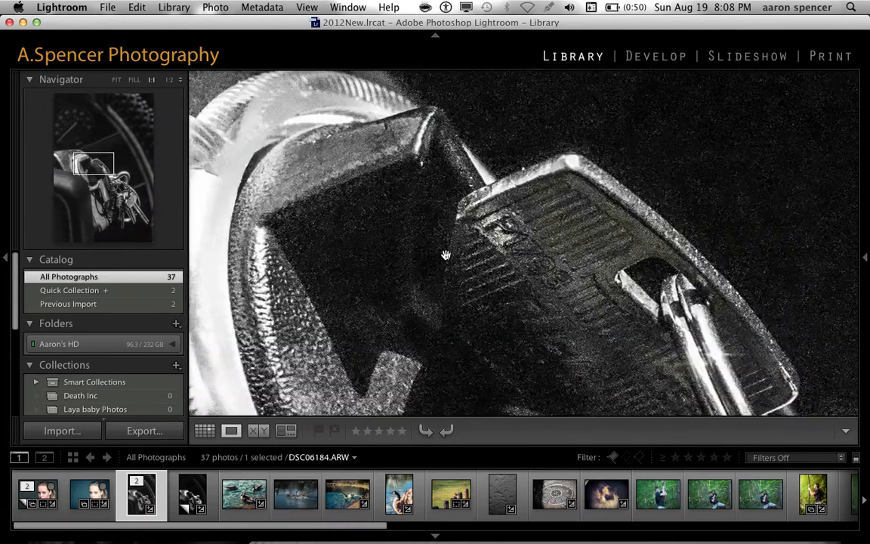
scroll(445, 255, right, 3)
click(445, 254)
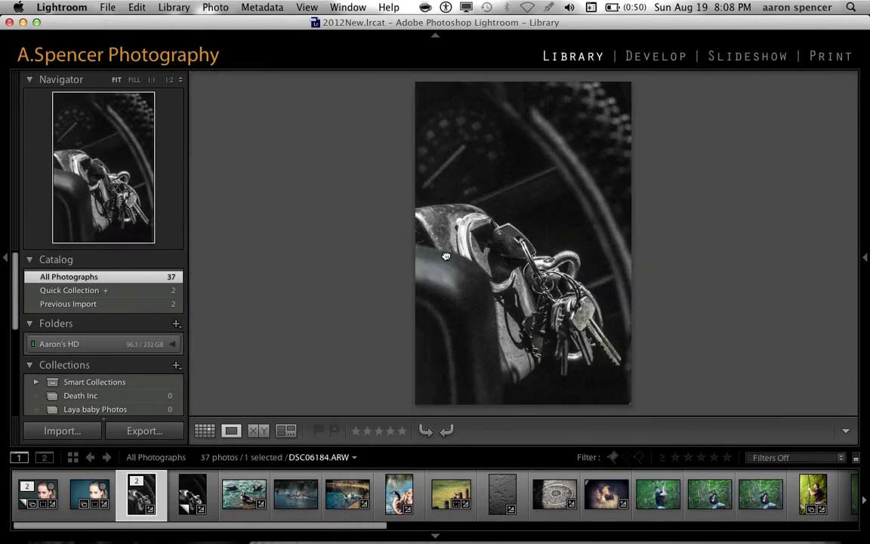
click(445, 254)
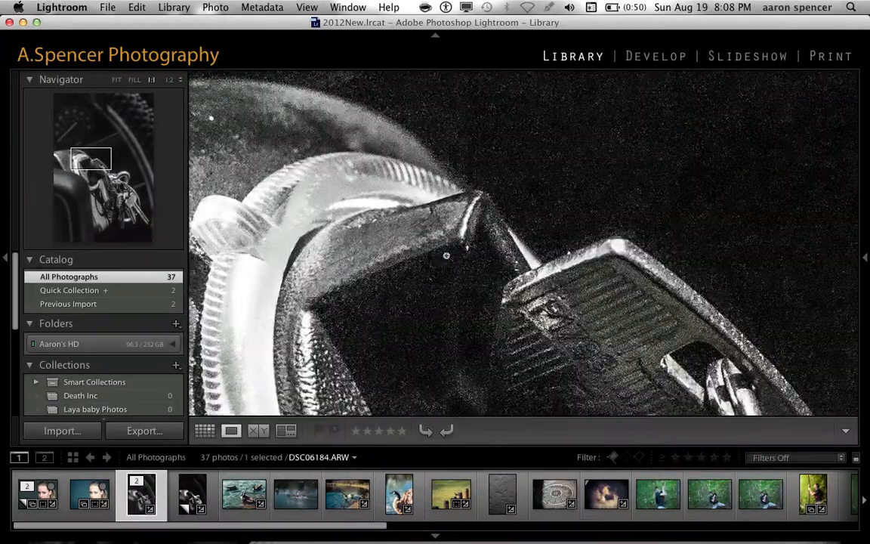
click(446, 255)
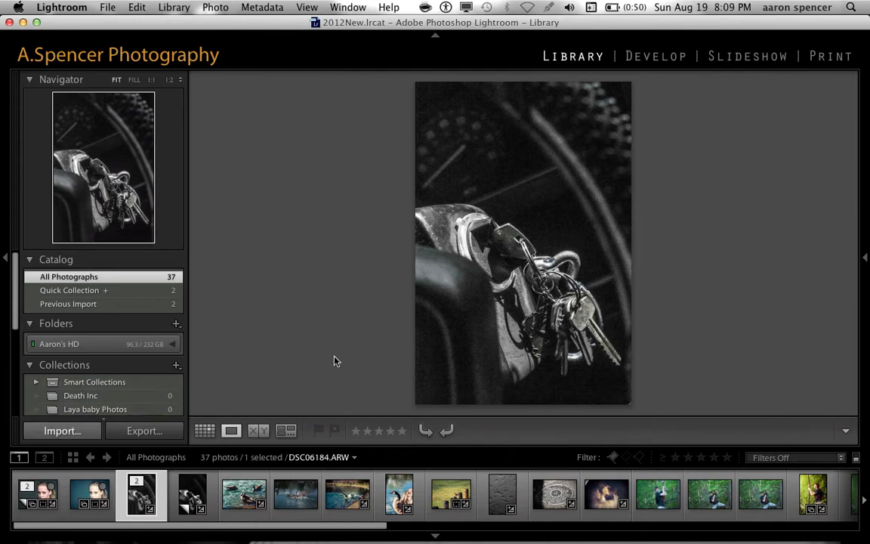
Set Render Previews to 1:1 in the photo import settings and close them without importing.
key(super+shift+i)
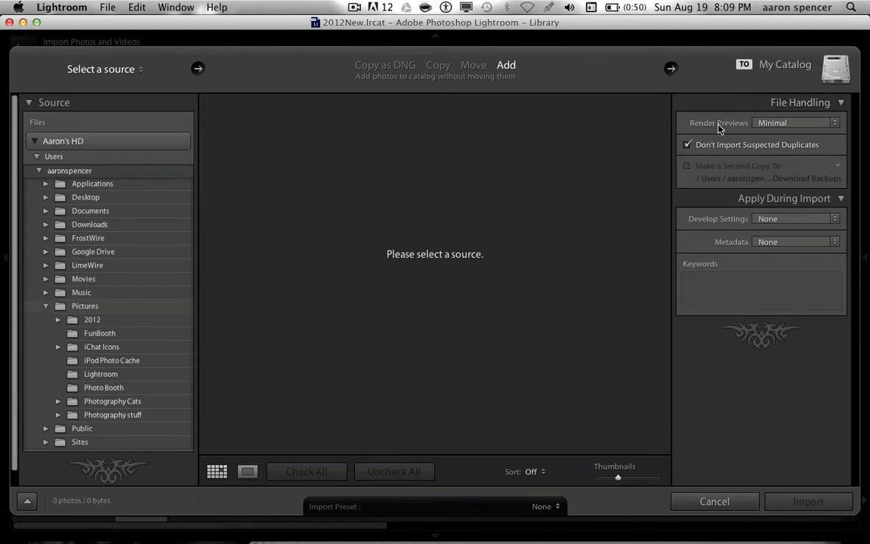
click(777, 130)
click(763, 151)
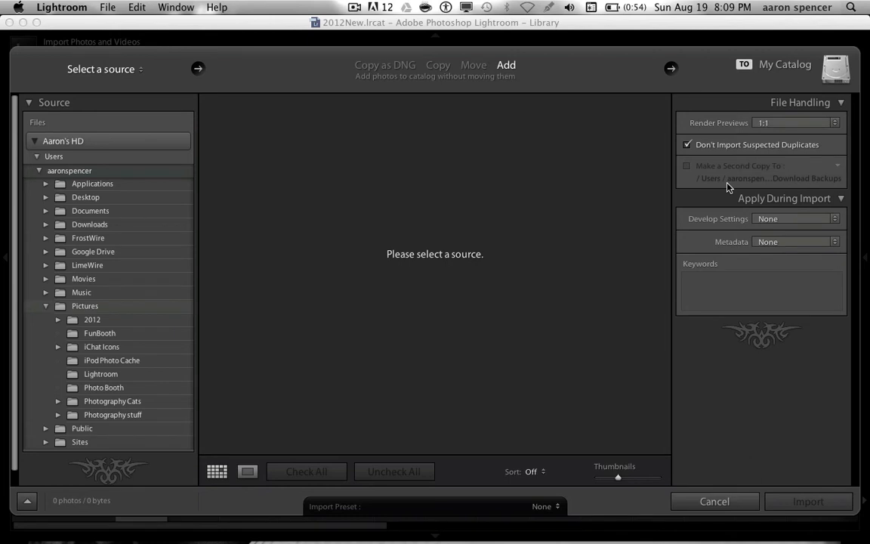
click(698, 500)
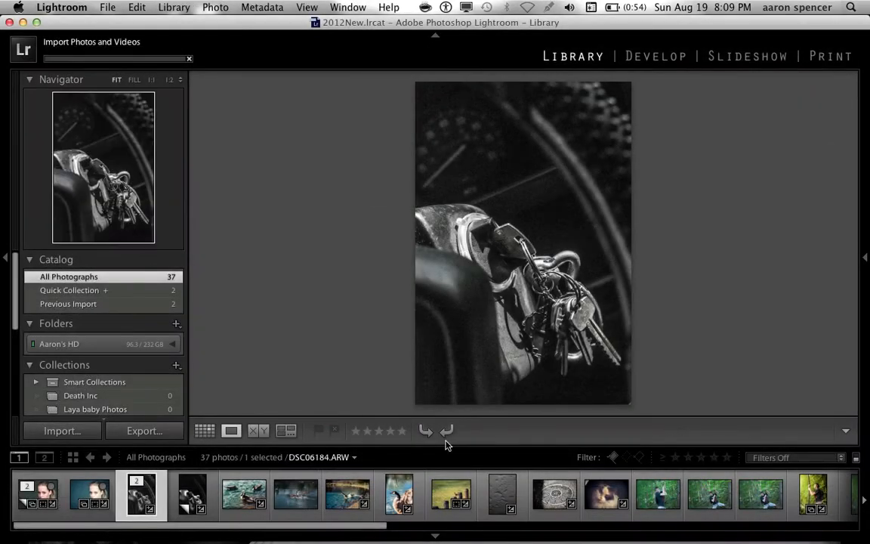
click(558, 229)
click(558, 228)
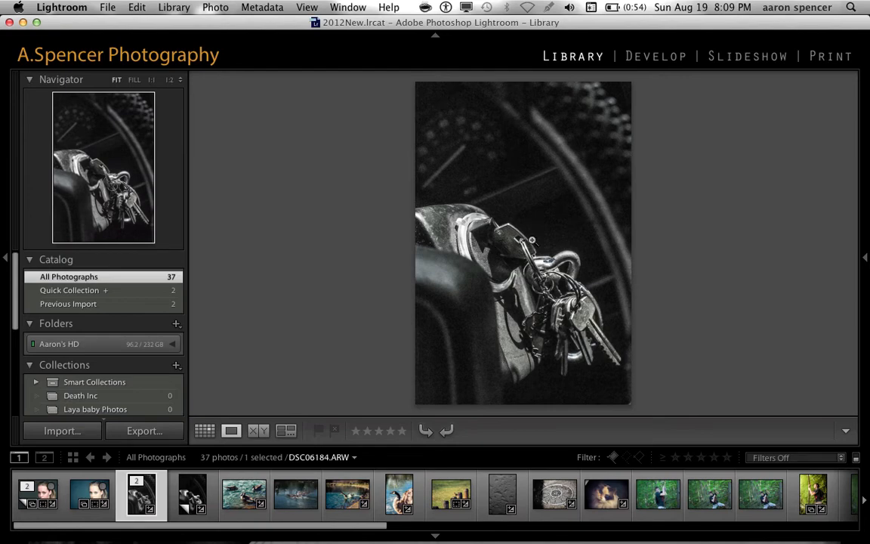
scroll(533, 494, down, 10)
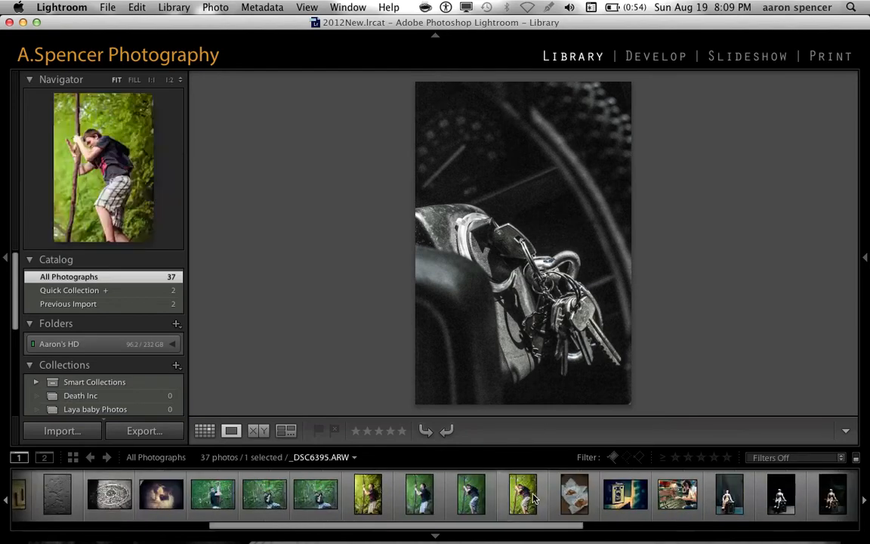
scroll(534, 494, up, 10)
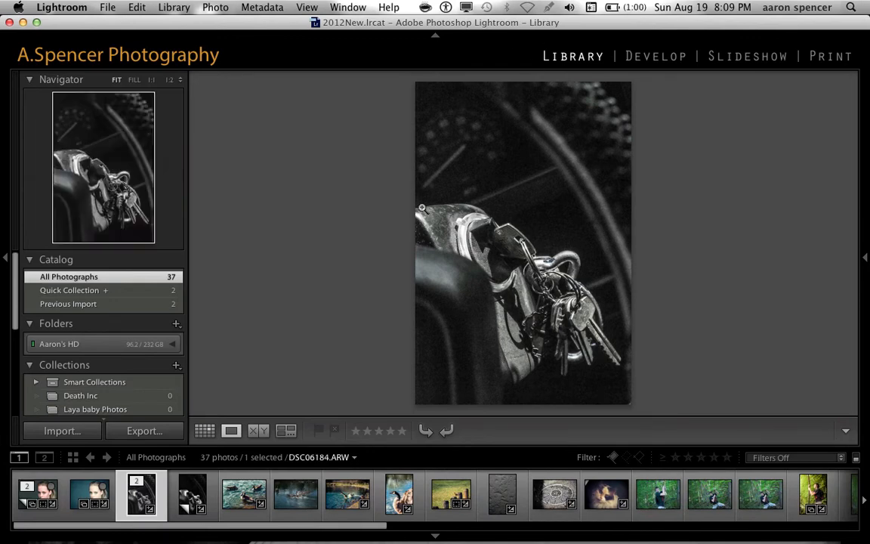
Open the goose photo in the Develop module and set its exposure to +1.00.
click(393, 495)
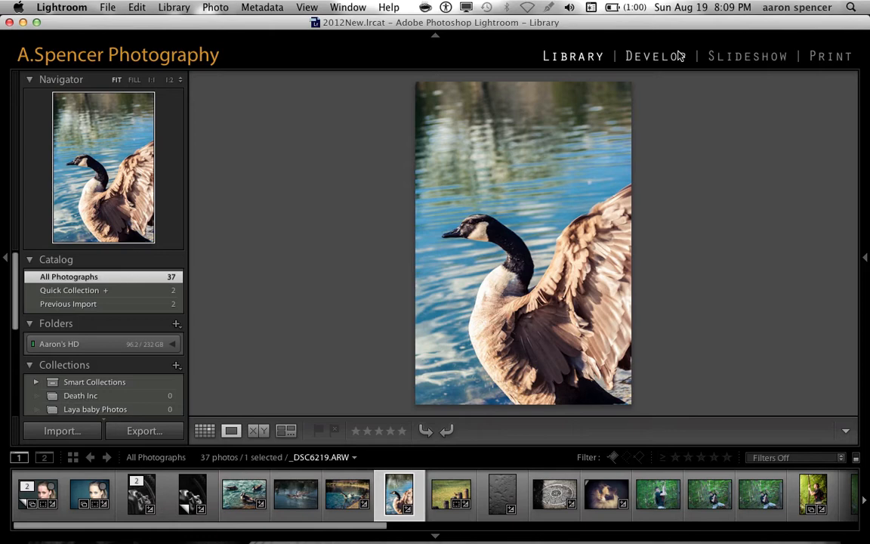
click(654, 55)
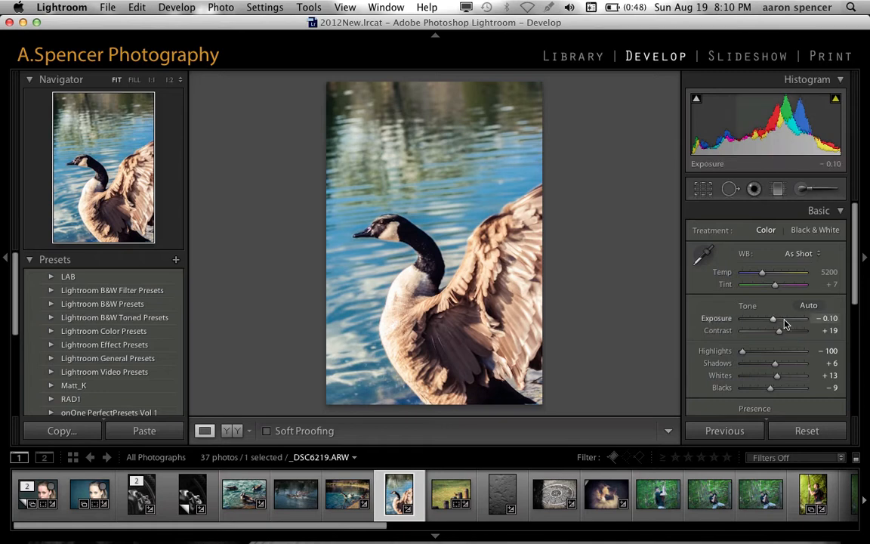
drag(778, 320, 780, 320)
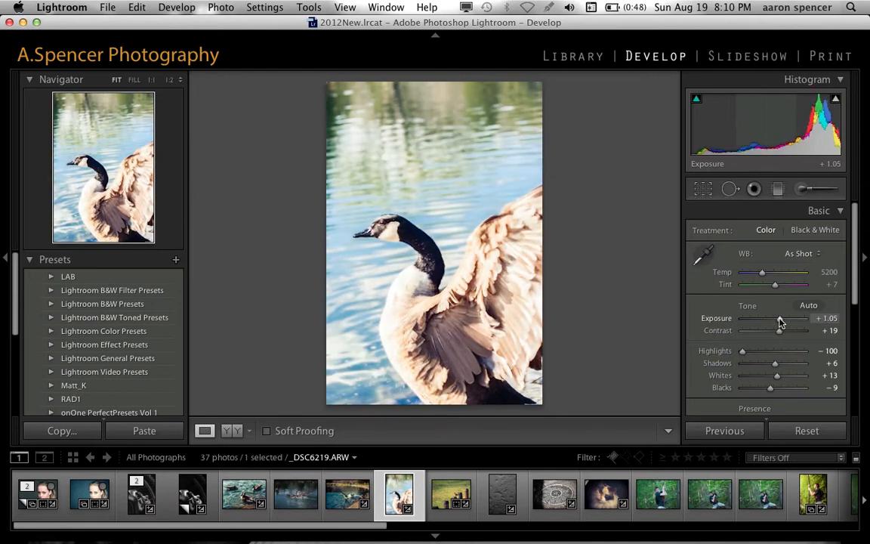
click(817, 320)
text(1)
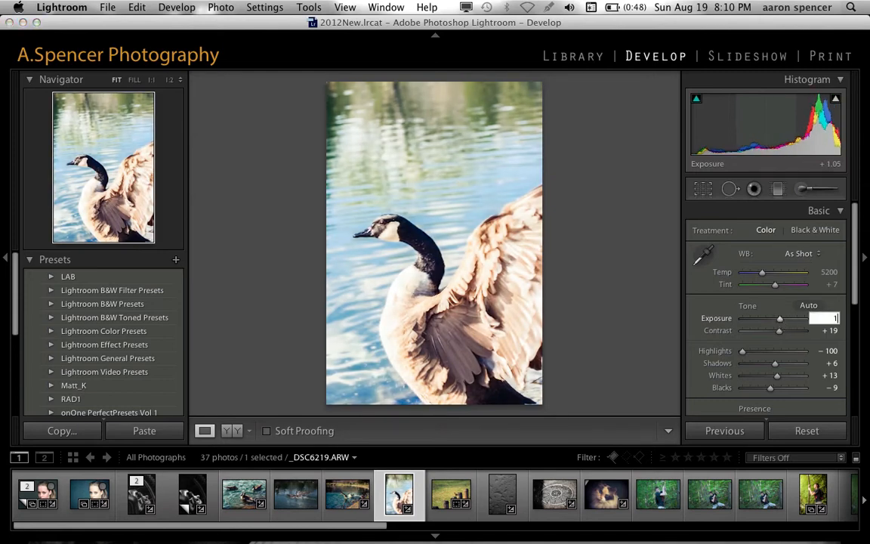
key(Return)
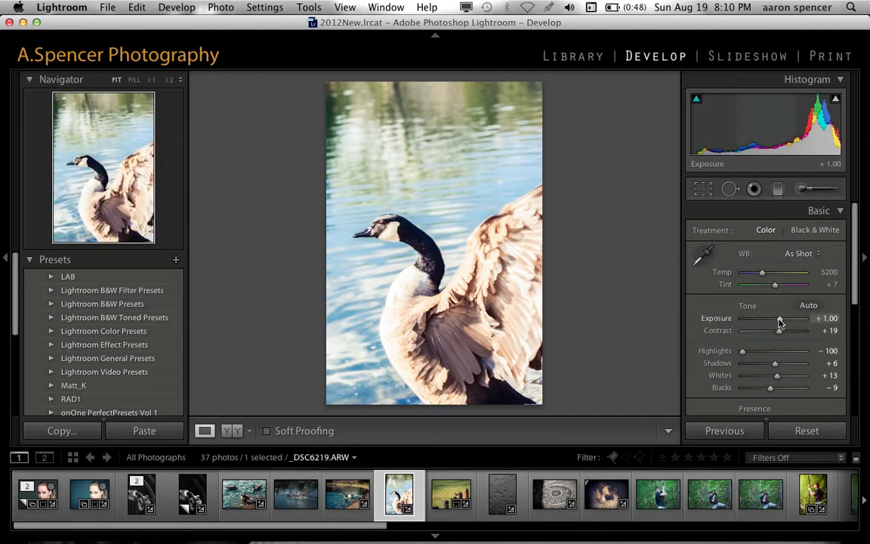
View the option for updating the camera's default develop settings and cancel without changing the defaults.
key(alt)
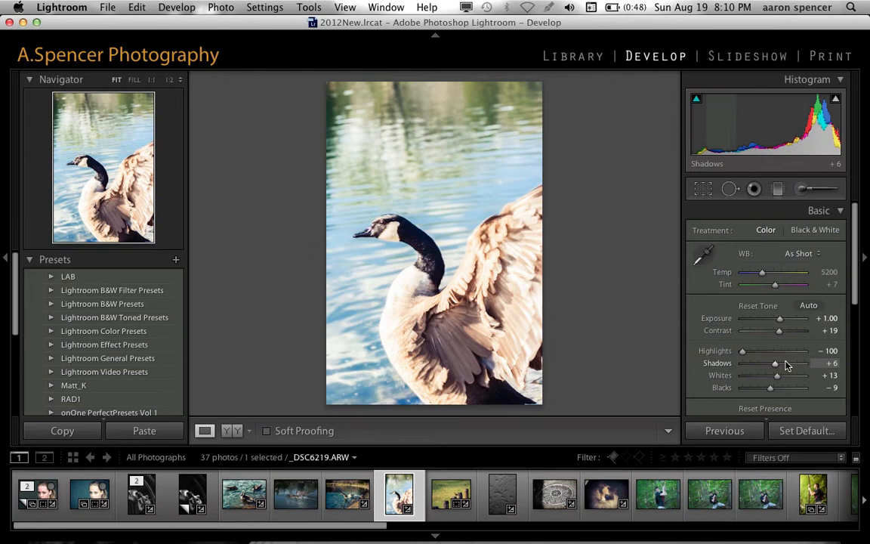
alt+click(781, 438)
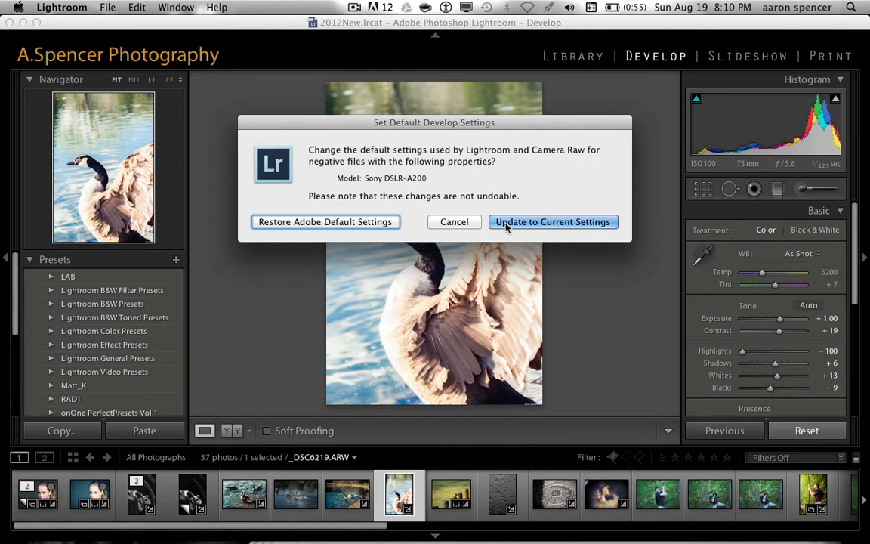
click(456, 222)
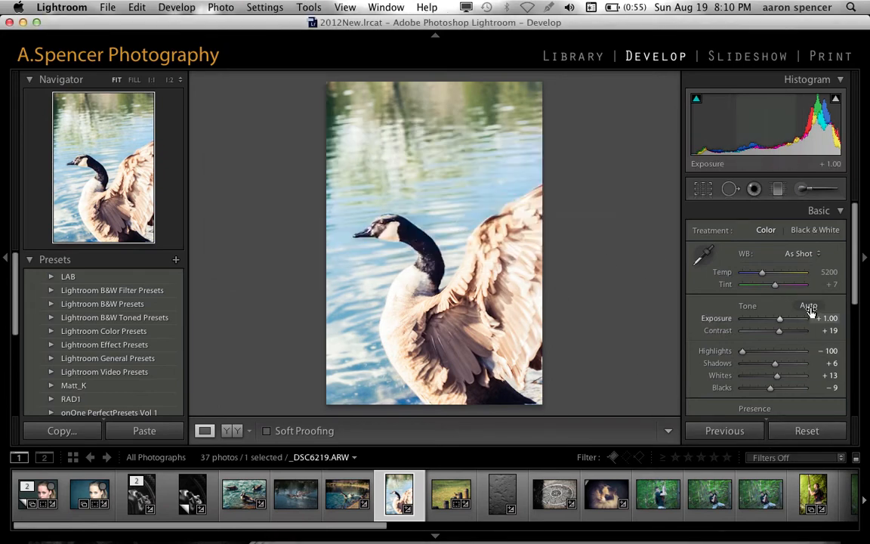
Lower the goose photo's exposure to +0.15 and review its other basic tone and presence settings.
drag(780, 320, 774, 320)
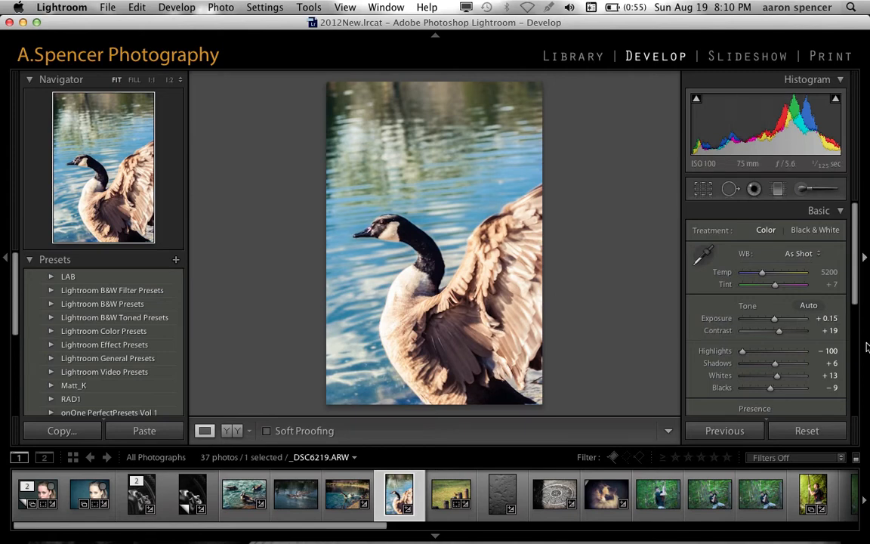
scroll(800, 347, down, 4)
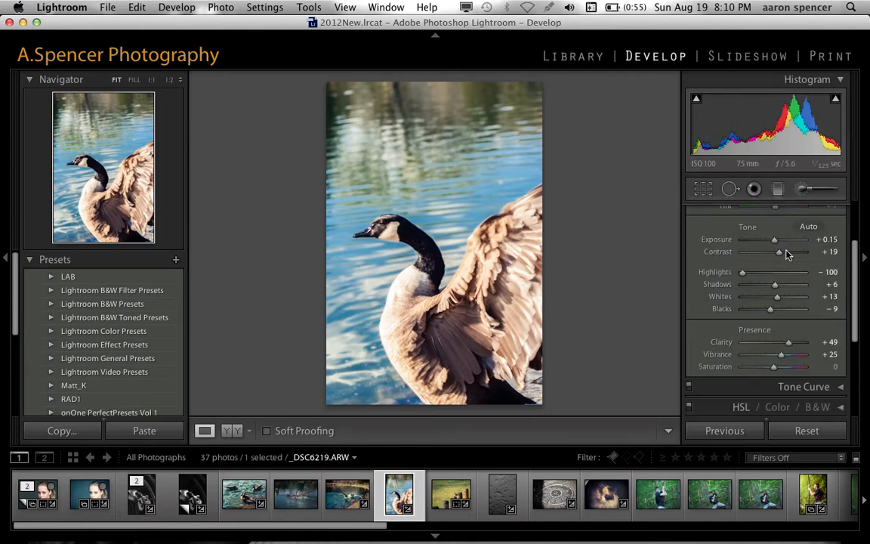
scroll(802, 317, up, 2)
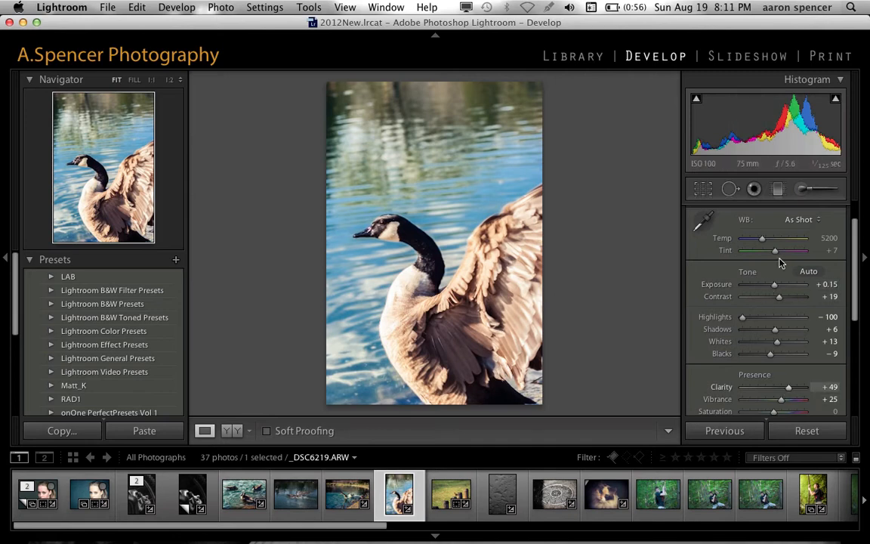
scroll(782, 345, down, 3)
scroll(782, 346, up, 3)
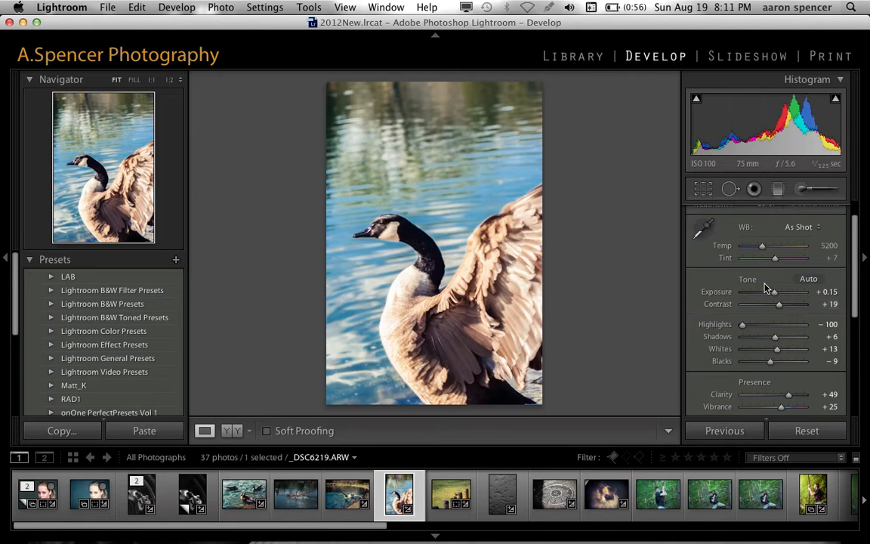
scroll(790, 276, up, 1)
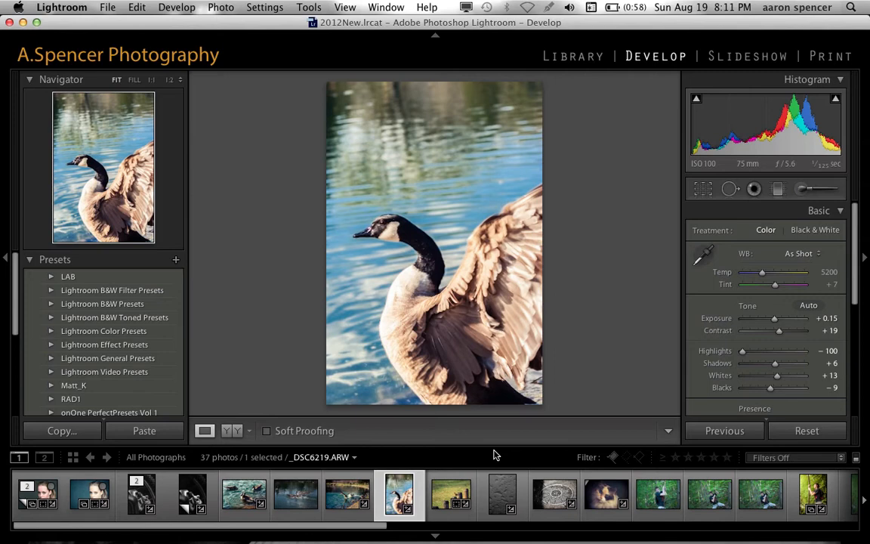
Look through the develop preset folders and the contents of the Matt_K folder.
scroll(110, 325, down, 3)
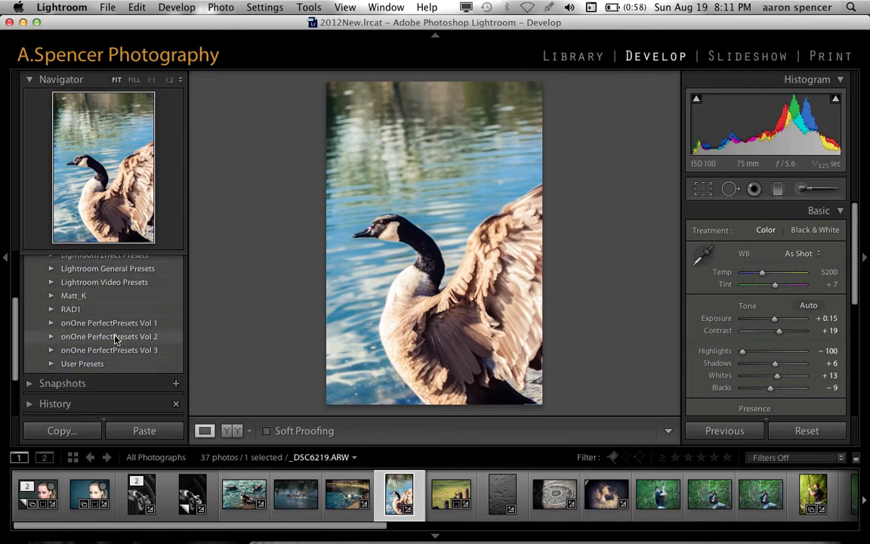
scroll(115, 338, up, 3)
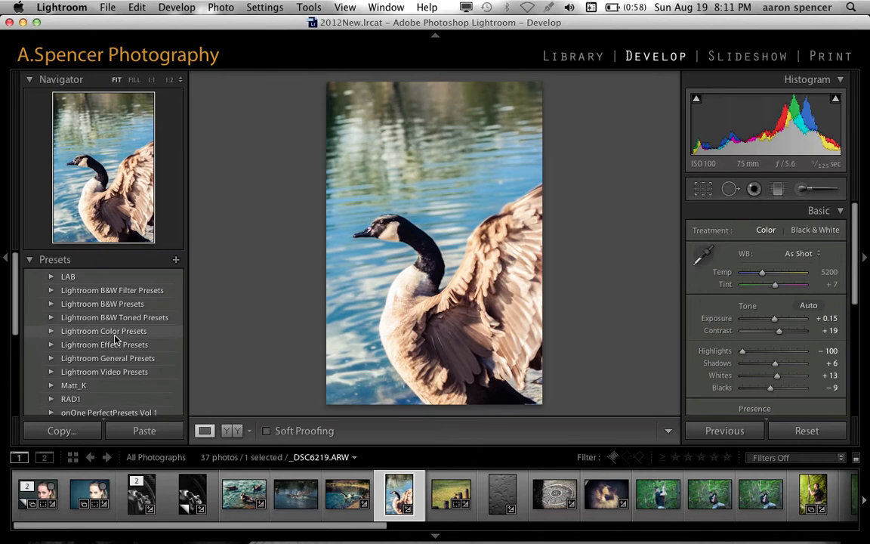
scroll(115, 338, down, 3)
scroll(115, 339, up, 3)
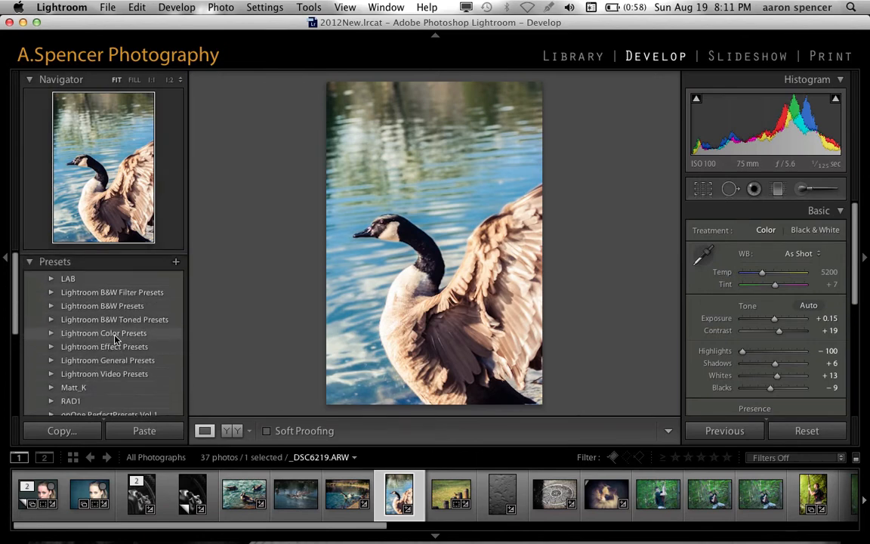
click(51, 385)
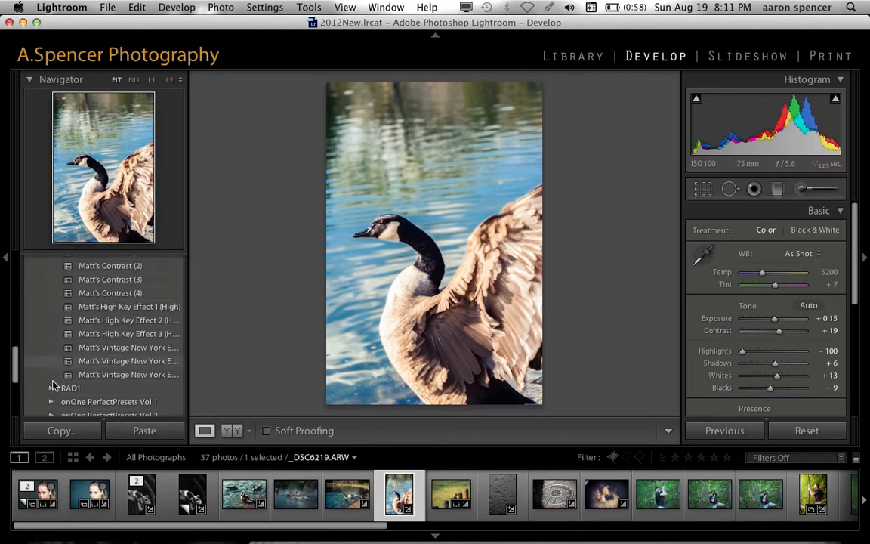
scroll(51, 385, up, 10)
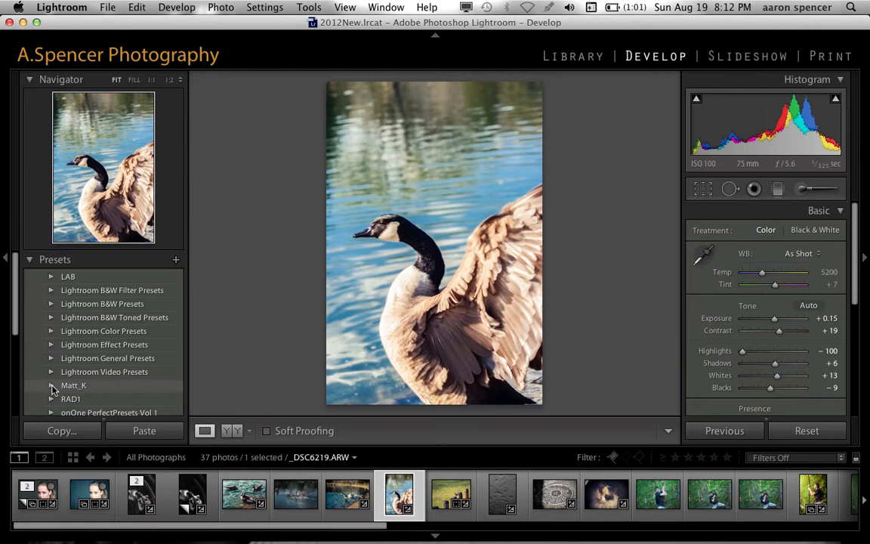
Preview the individual Matt_K presets on the goose photo, collapse that folder and check the remaining preset folders.
click(52, 387)
scroll(128, 332, down, 5)
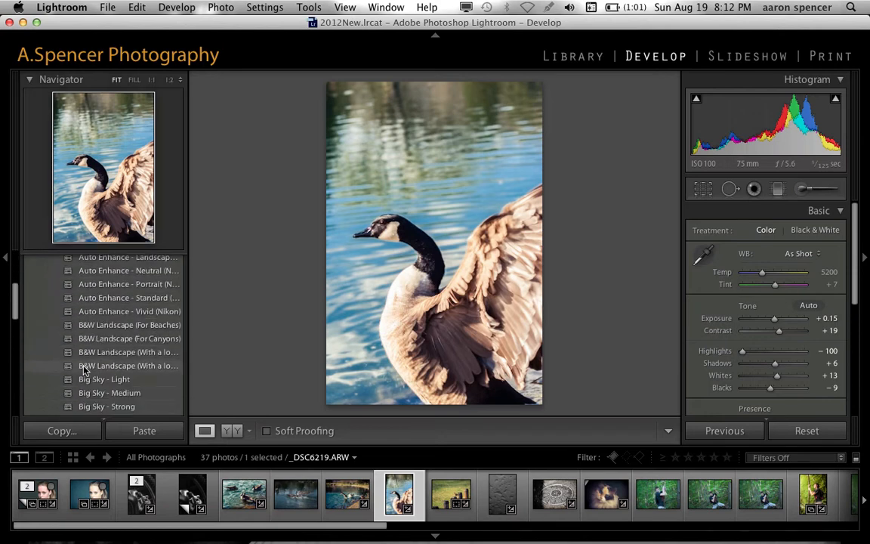
scroll(135, 323, down, 10)
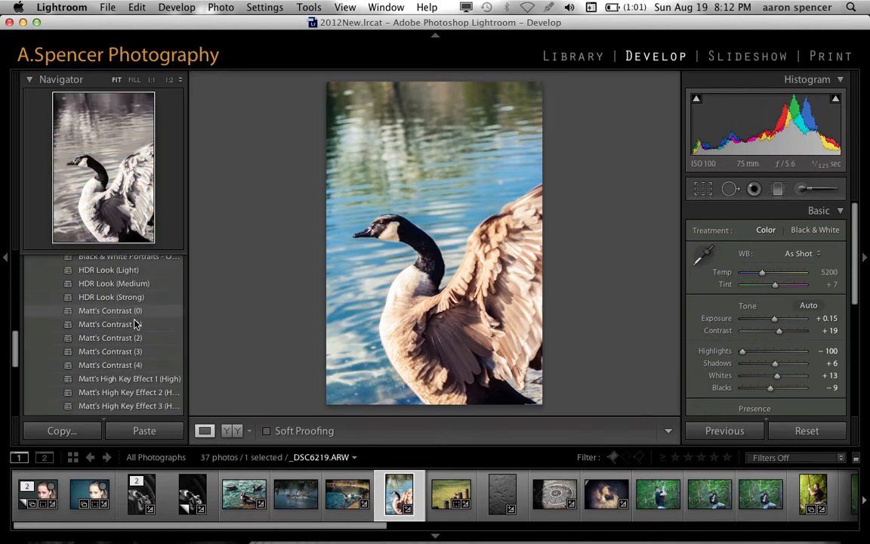
scroll(134, 323, up, 12)
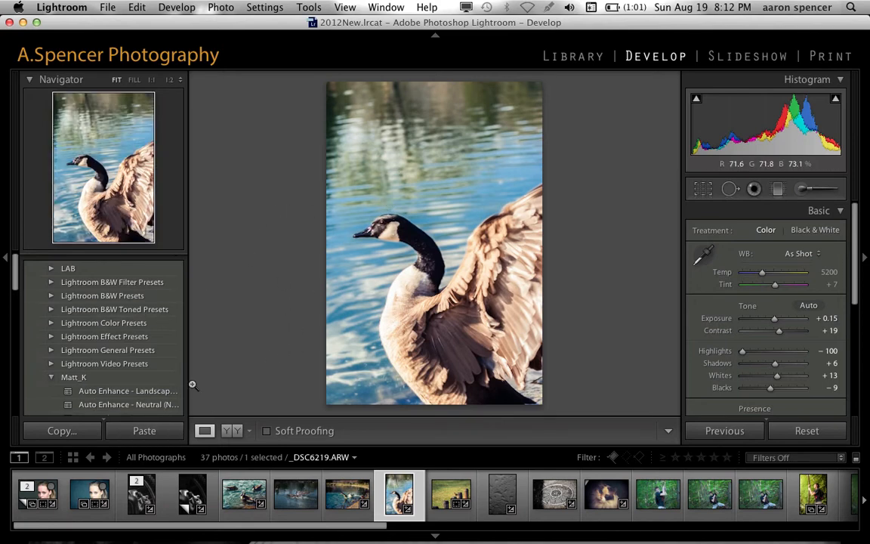
scroll(153, 348, down, 5)
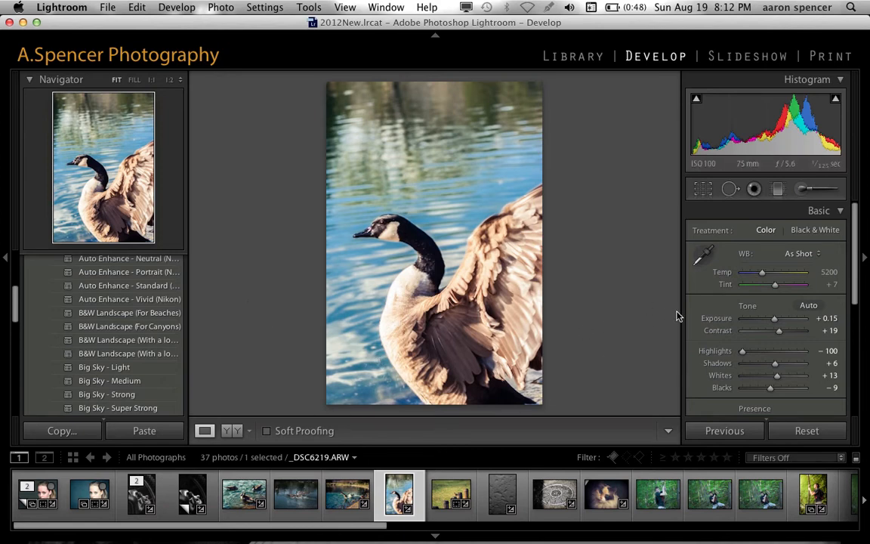
scroll(721, 355, down, 3)
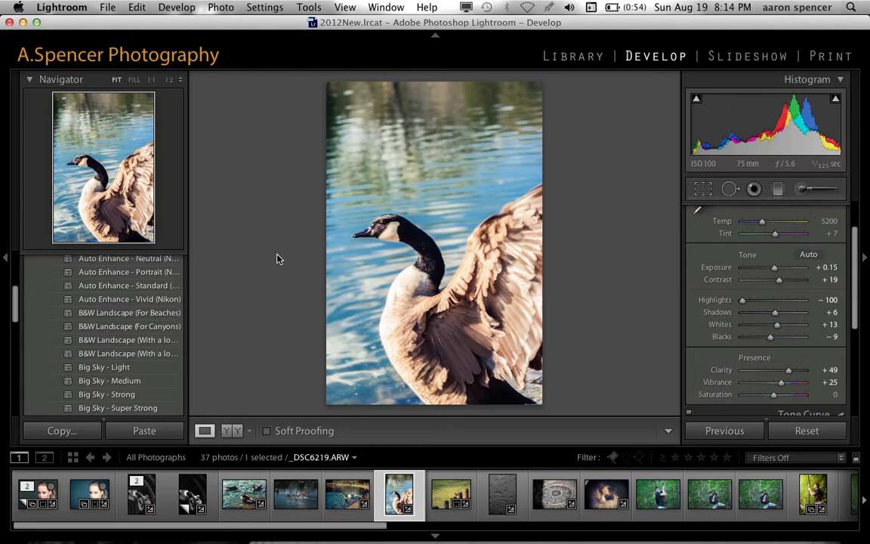
scroll(120, 289, up, 5)
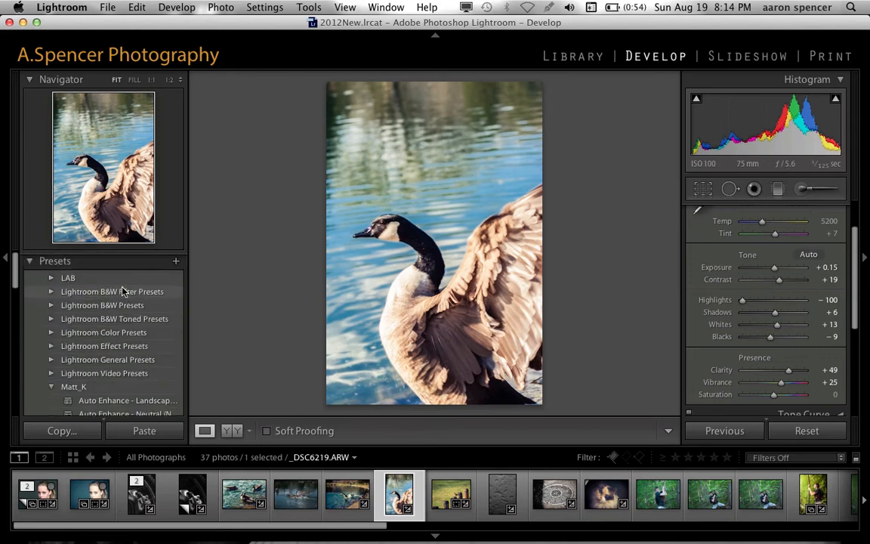
click(51, 385)
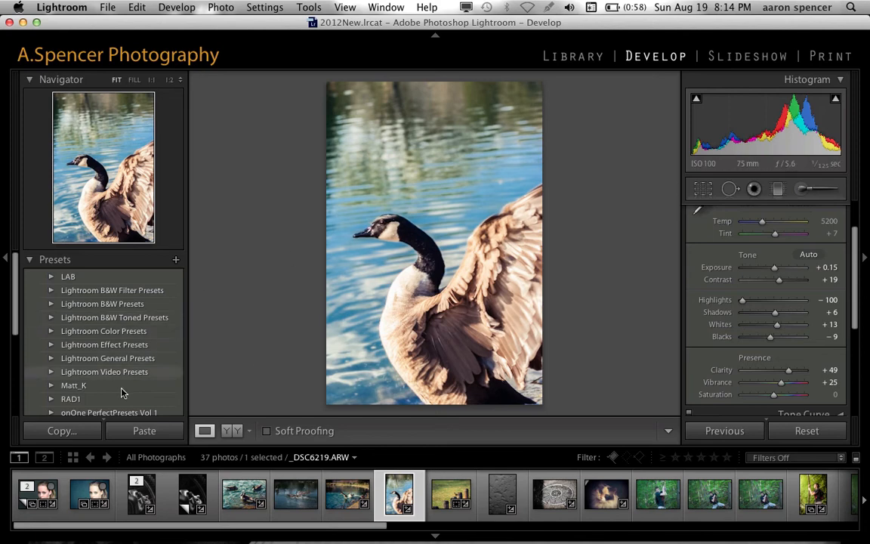
scroll(79, 305, down, 5)
scroll(73, 307, up, 5)
scroll(74, 306, up, 1)
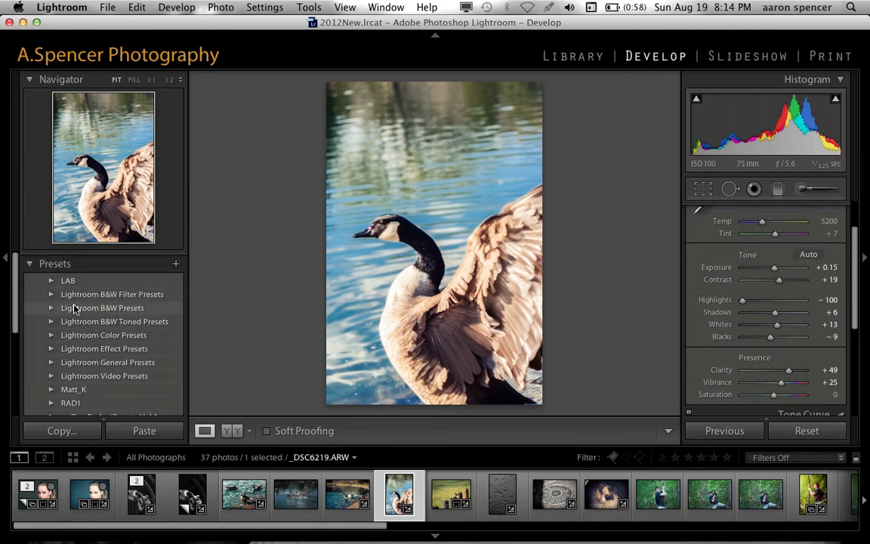
scroll(74, 307, down, 5)
scroll(74, 307, up, 5)
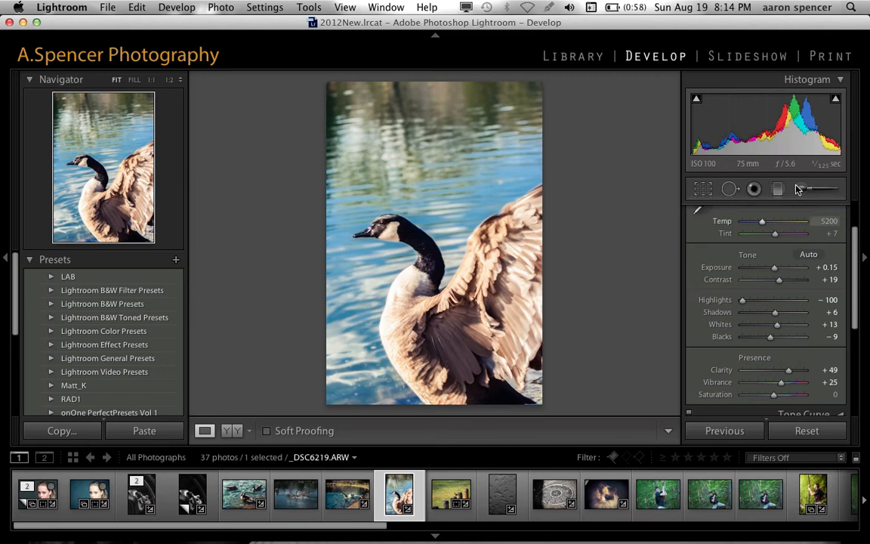
Activate the Adjustment Brush, examine its list of effect presets without choosing one, and close the brush.
key(k)
scroll(789, 243, up, 3)
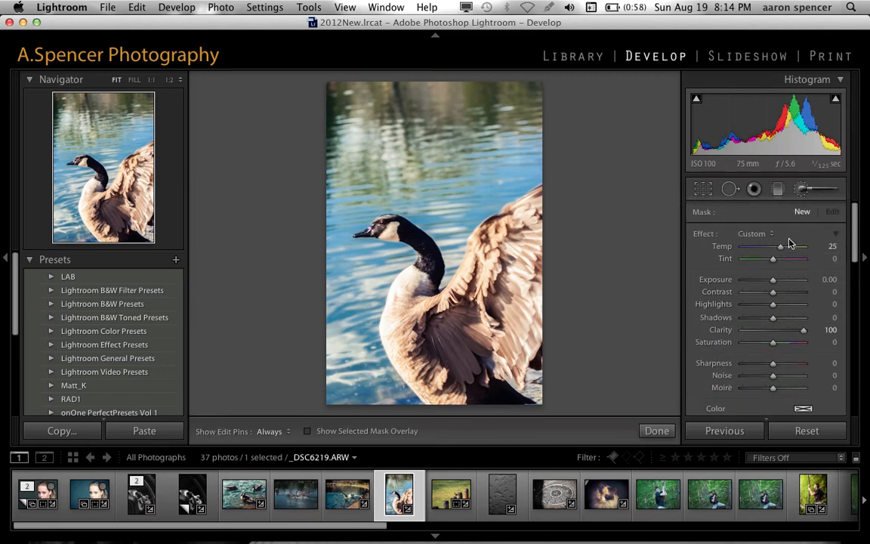
click(777, 234)
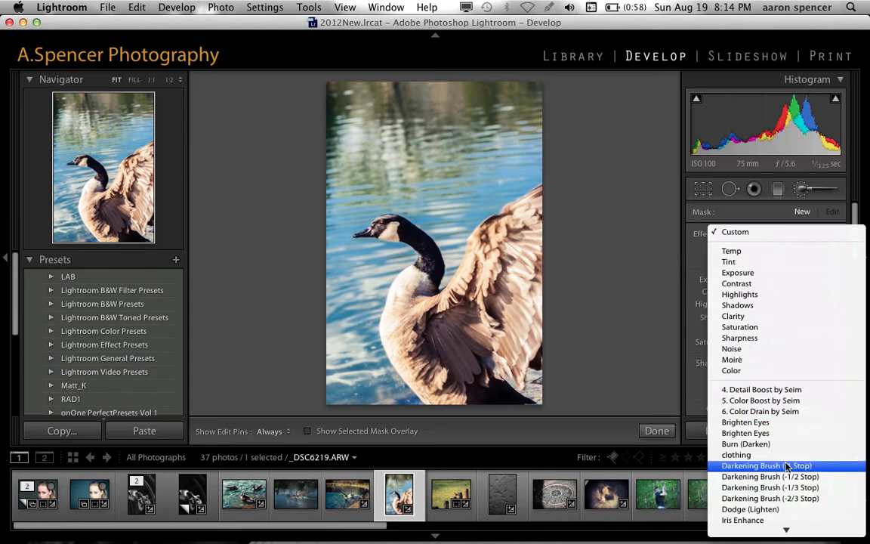
scroll(786, 464, down, 5)
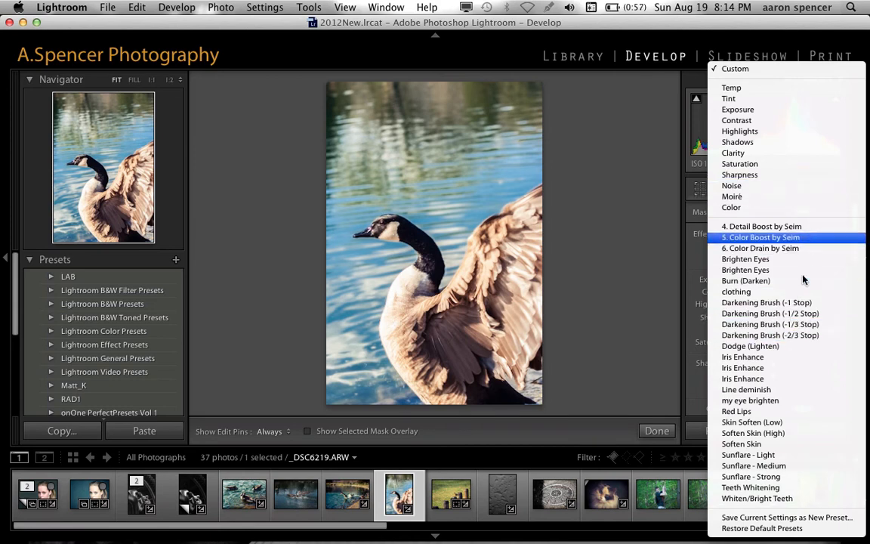
click(680, 229)
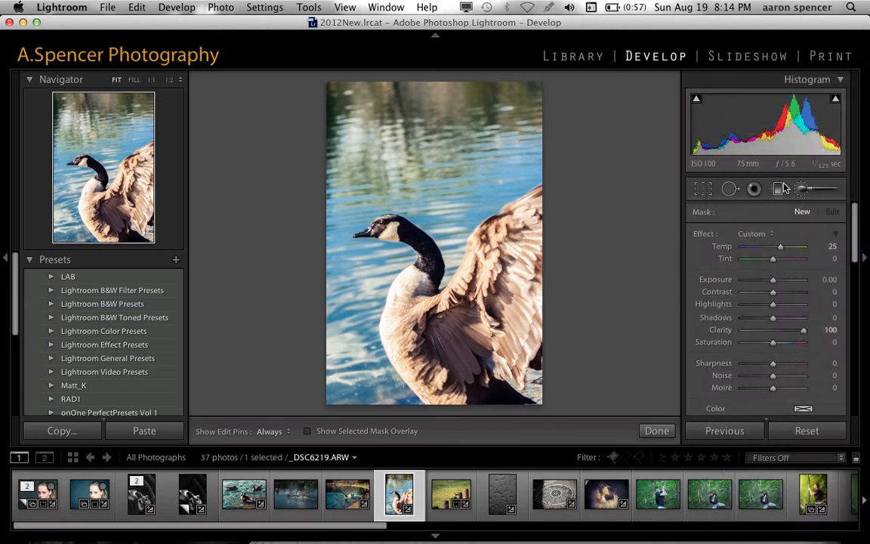
click(657, 431)
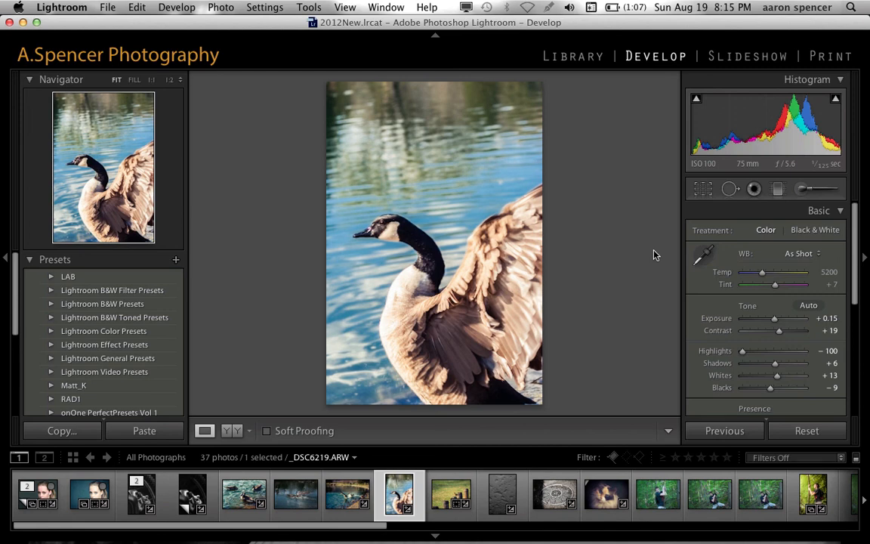
Collapse the develop presets list and expand the Tone Curve settings for the goose photo.
mouse_move(349, 521)
click(30, 260)
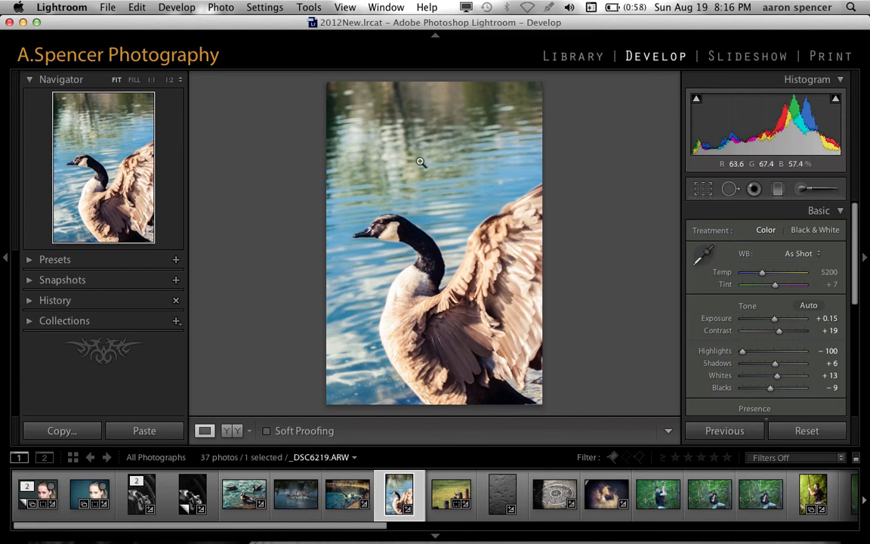
key(super+2)
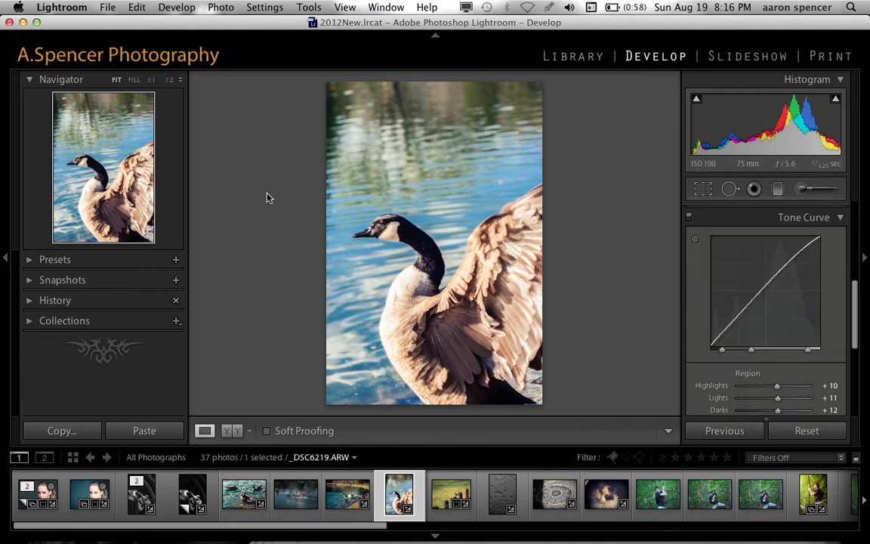